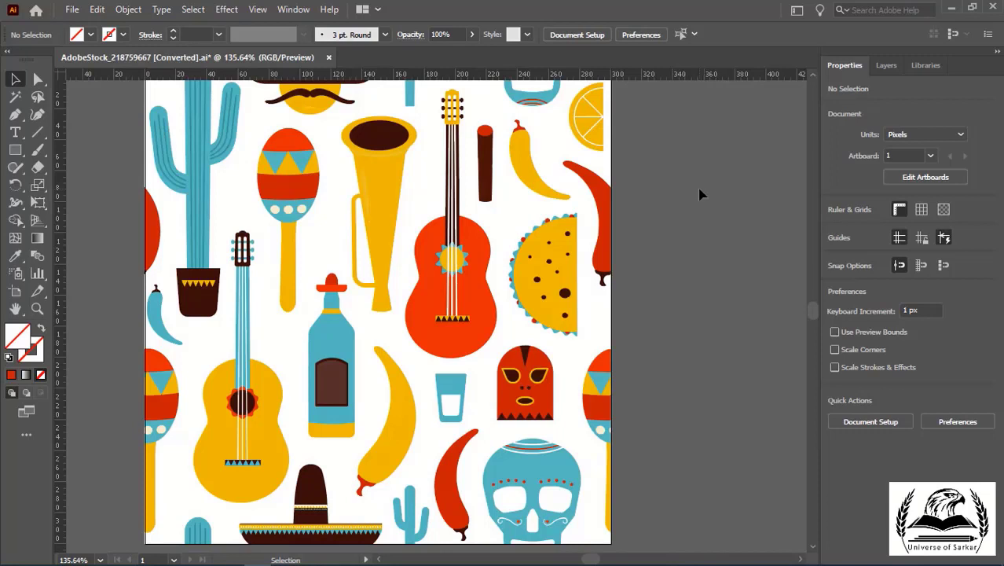
Draw a test rectangle beside the artboard, delete it, and return to the Selection tool.
{"action": "left_click", "coordinate": [303, 14]}
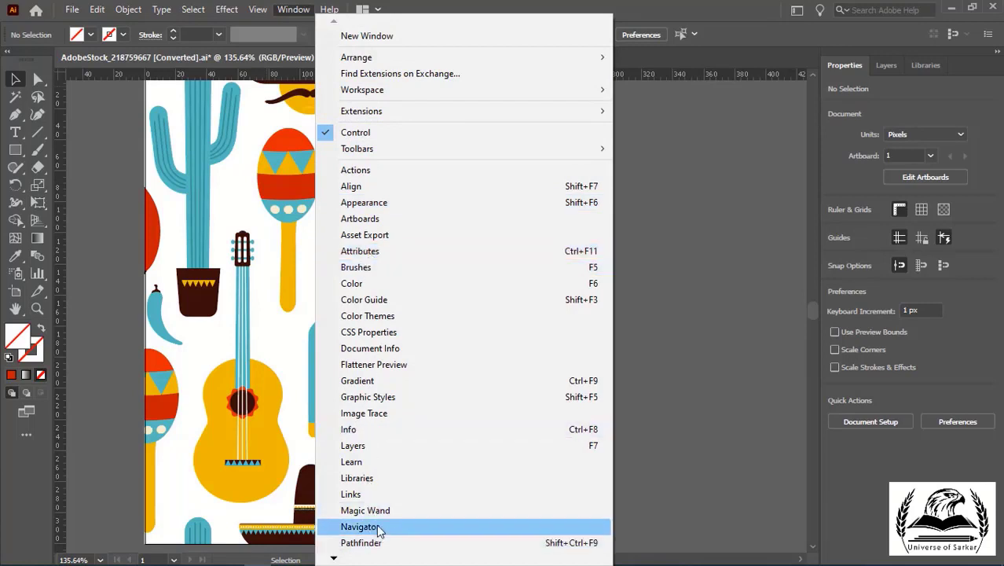
{"action": "left_click", "coordinate": [654, 210]}
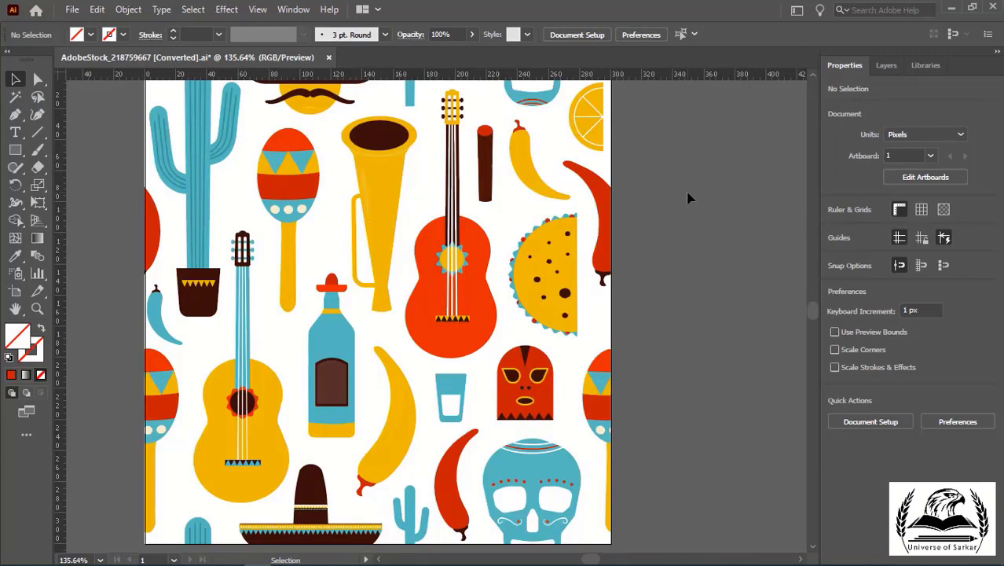
{"action": "left_click", "coordinate": [16, 150]}
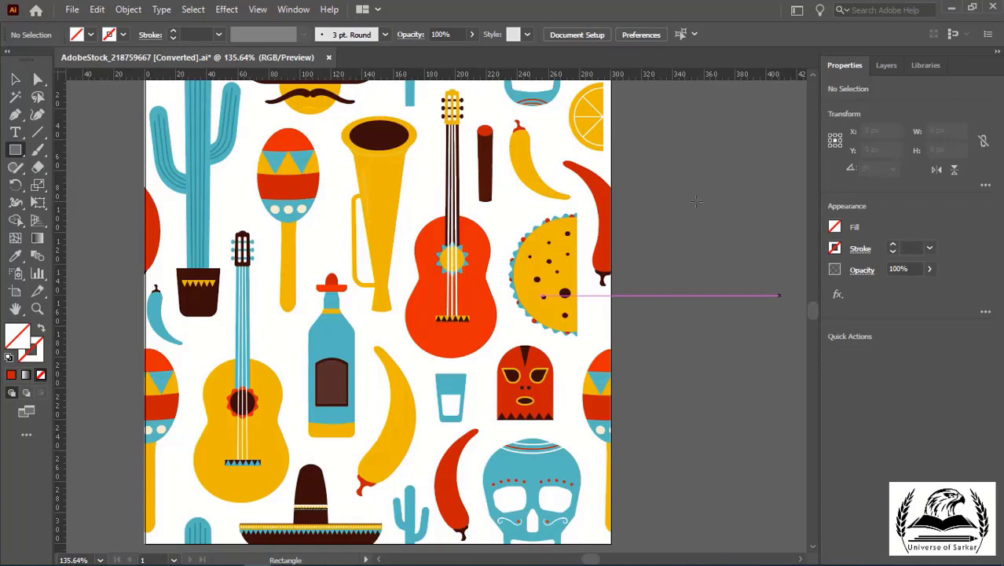
{"action": "left_click_drag", "start_coordinate": [662, 168], "coordinate": [748, 268]}
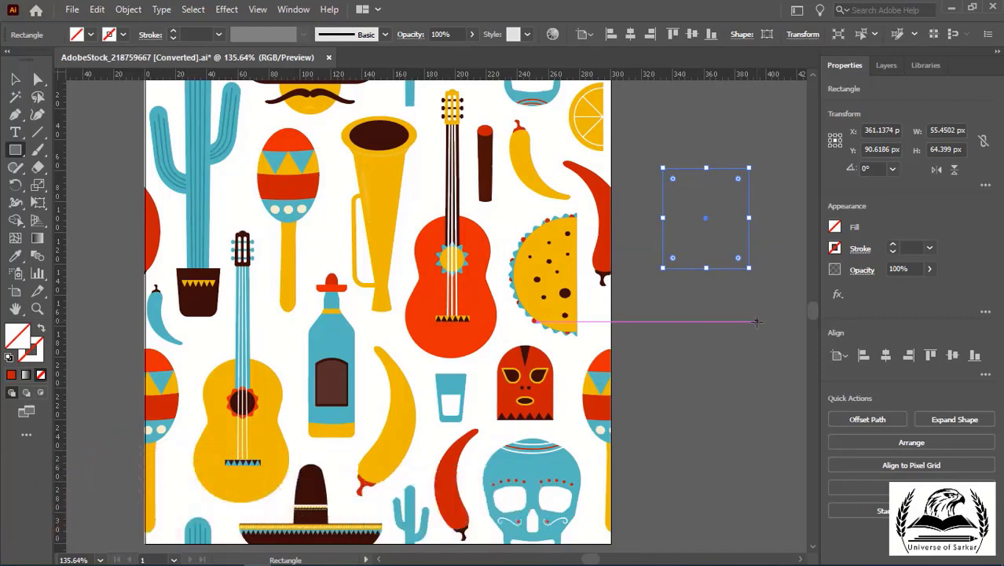
{"action": "key", "text": "Delete"}
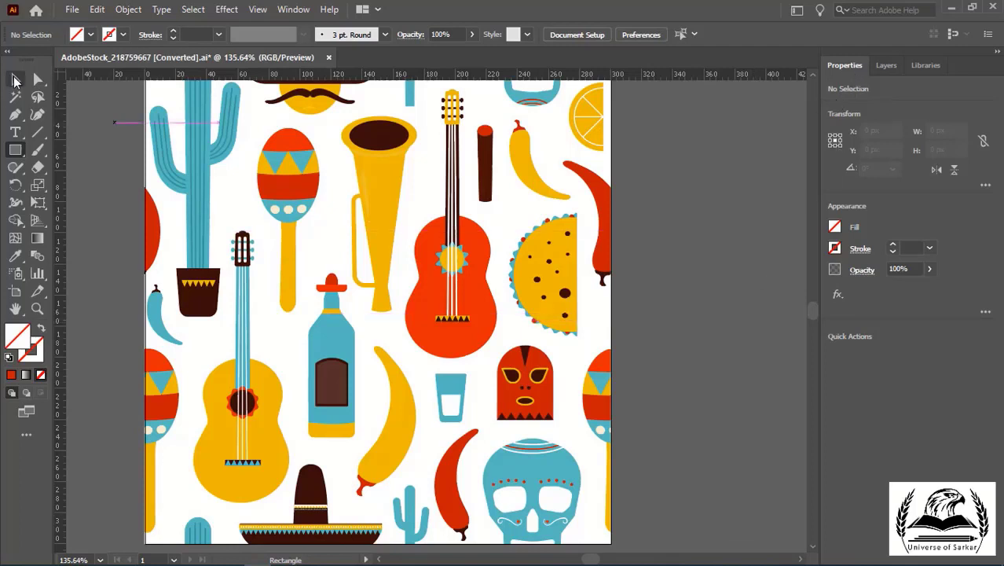
{"action": "left_click", "coordinate": [14, 80]}
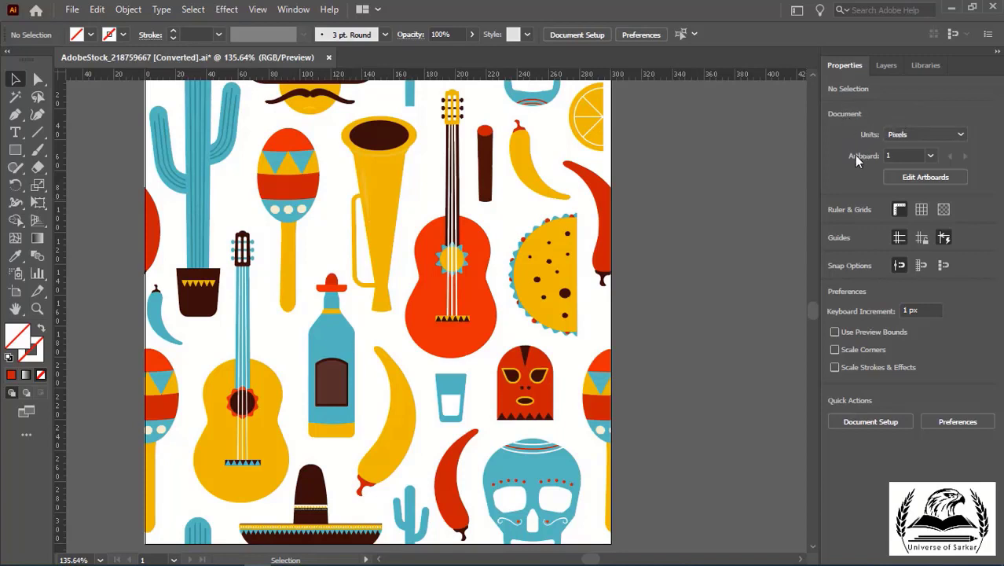
Check the document units, enter and leave artboard editing, and toggle the rulers off and on.
{"action": "left_click", "coordinate": [962, 133]}
{"action": "left_click", "coordinate": [901, 179]}
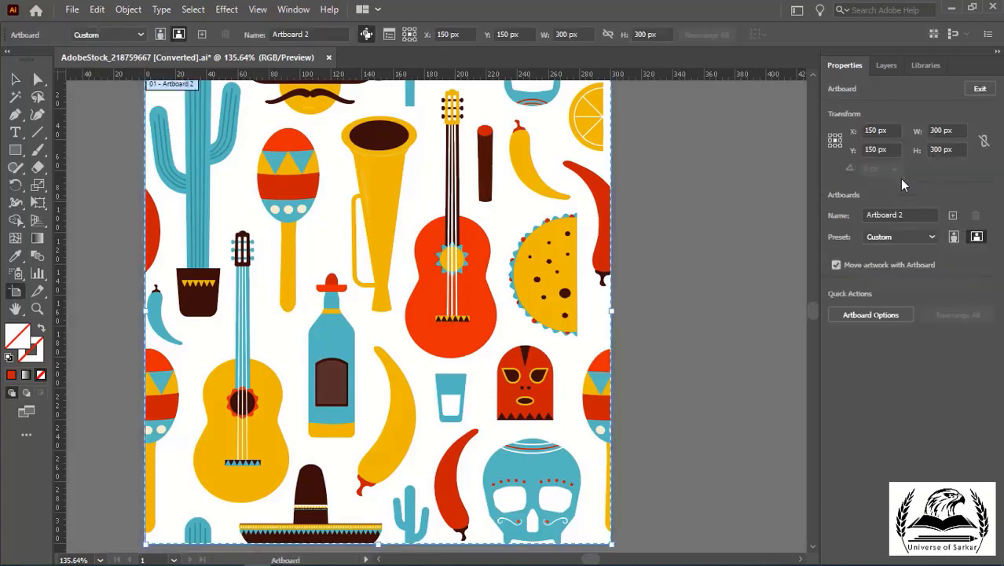
{"action": "left_click", "coordinate": [14, 291]}
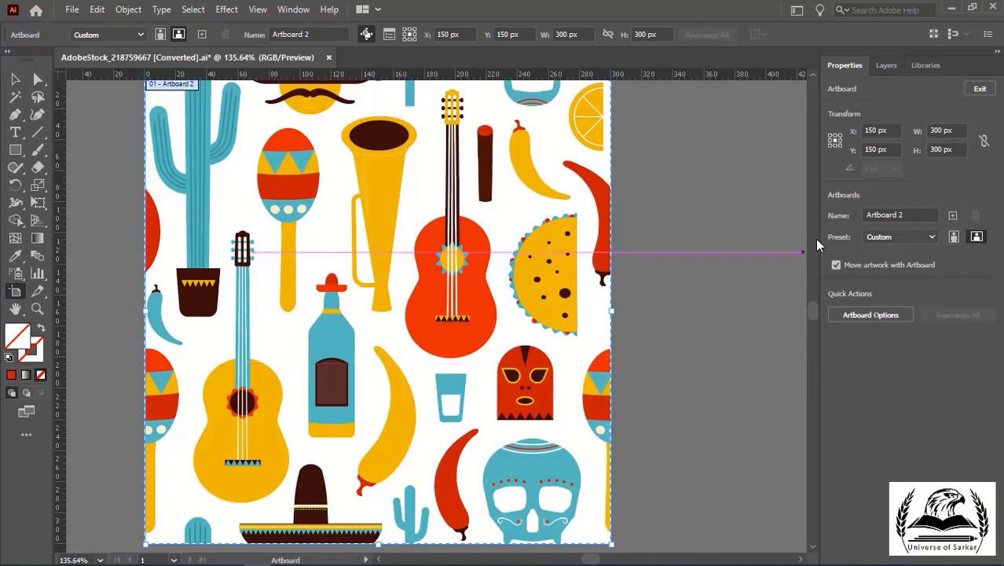
{"action": "left_click", "coordinate": [980, 89]}
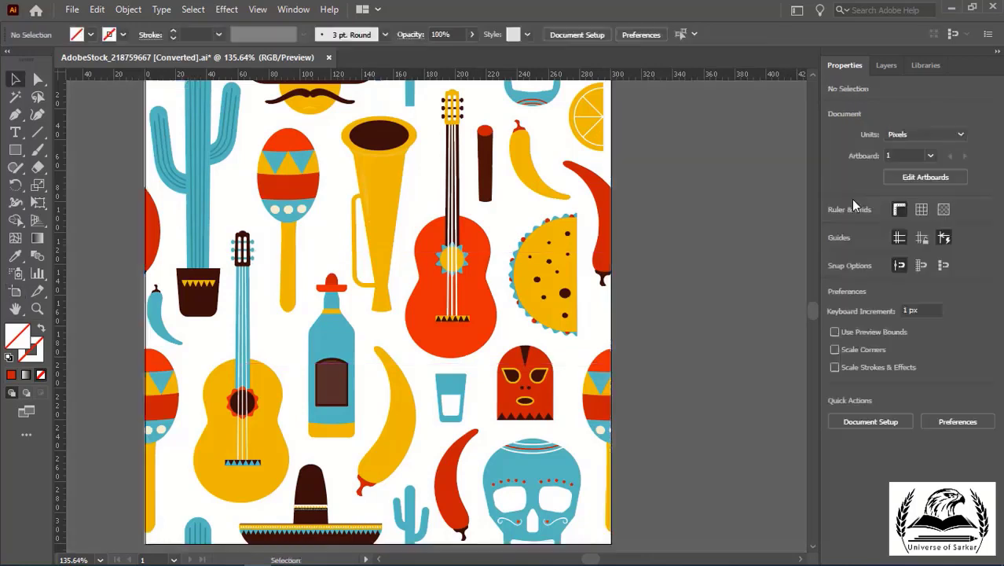
{"action": "left_click", "coordinate": [897, 213]}
{"action": "left_click", "coordinate": [898, 213]}
Toggle the grid and transparency checkerboard on and off, then add and delete a horizontal guide.
{"action": "left_click", "coordinate": [257, 10]}
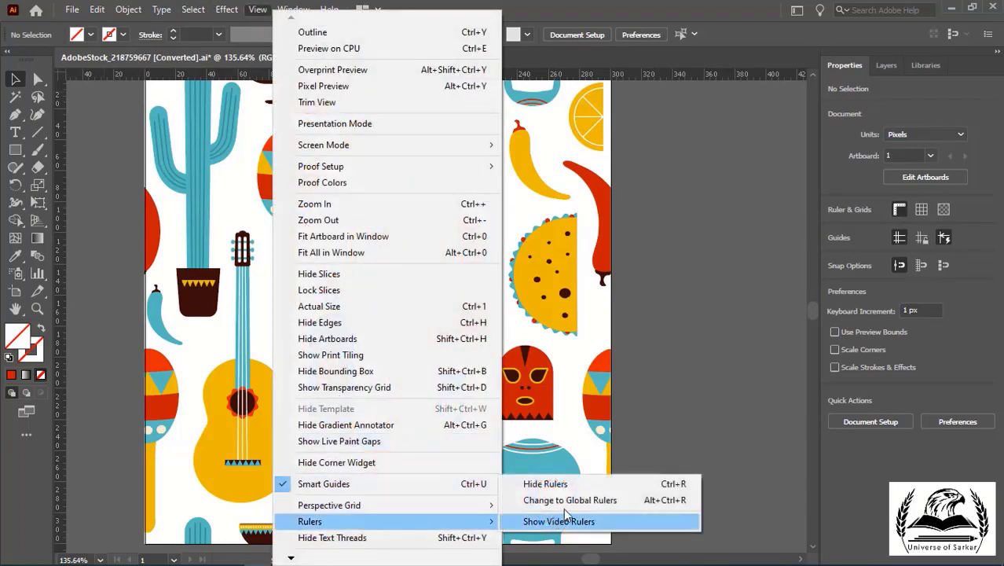
{"action": "mouse_move", "coordinate": [310, 520]}
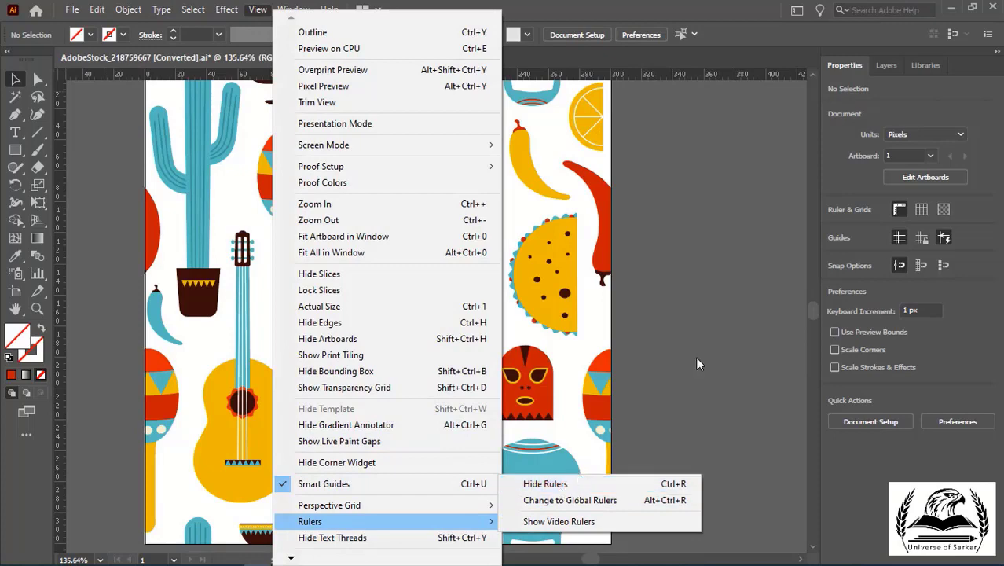
{"action": "left_click", "coordinate": [773, 219]}
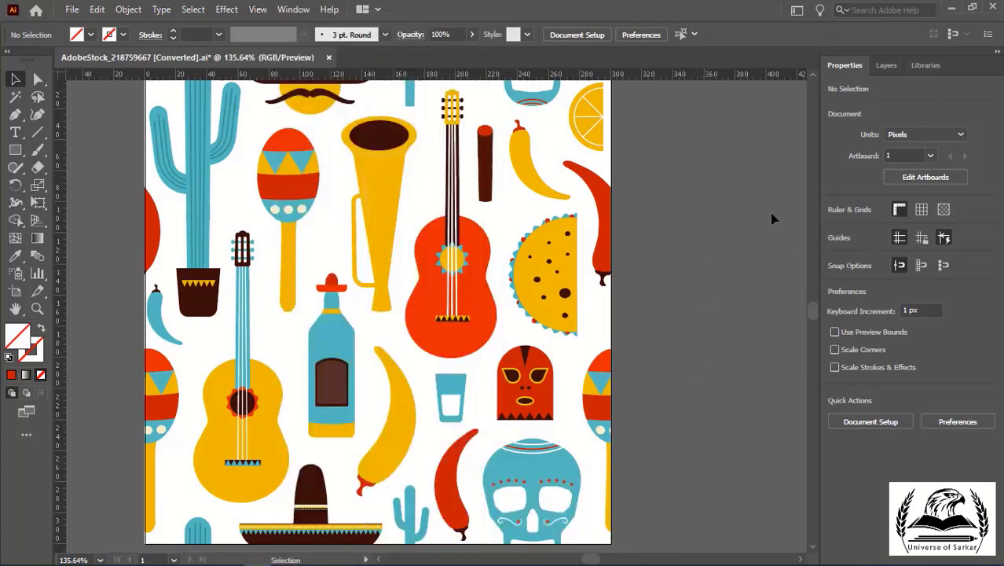
{"action": "left_click", "coordinate": [922, 210]}
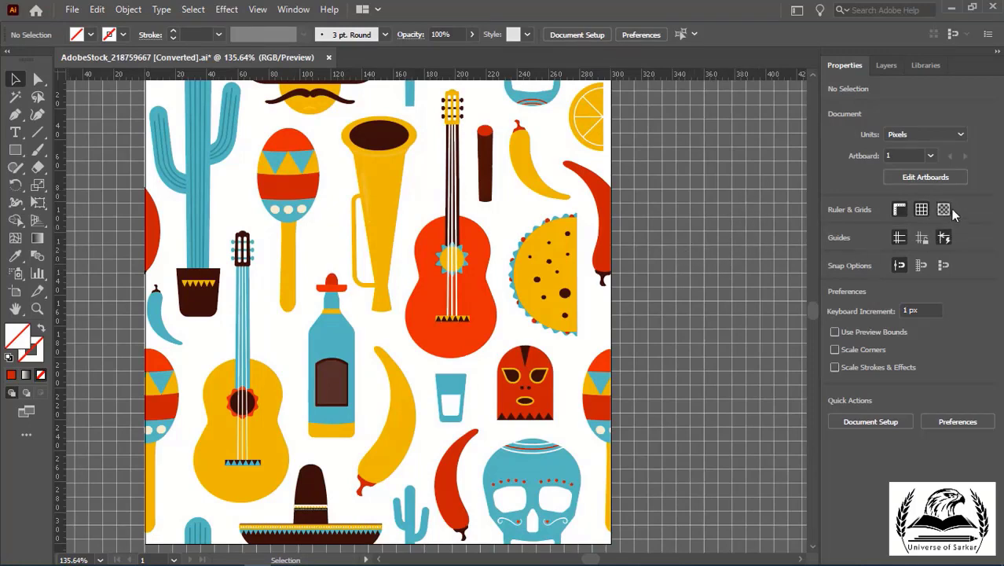
{"action": "left_click", "coordinate": [943, 210]}
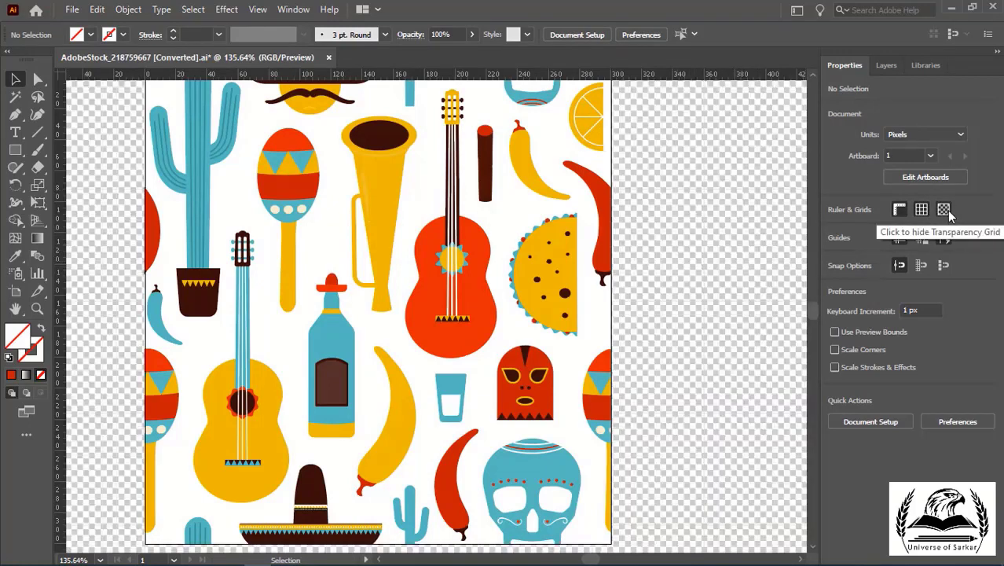
{"action": "left_click", "coordinate": [943, 209]}
{"action": "left_click", "coordinate": [922, 210]}
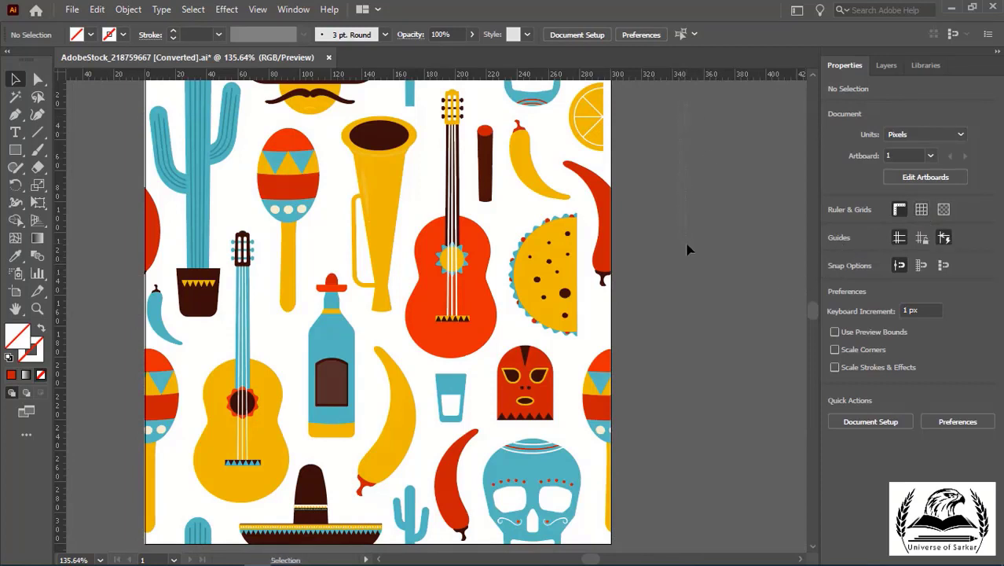
{"action": "mouse_move", "coordinate": [703, 83]}
{"action": "left_mouse_down"}
{"action": "mouse_move", "coordinate": [705, 233]}
{"action": "mouse_move", "coordinate": [664, 240]}
{"action": "left_mouse_up"}
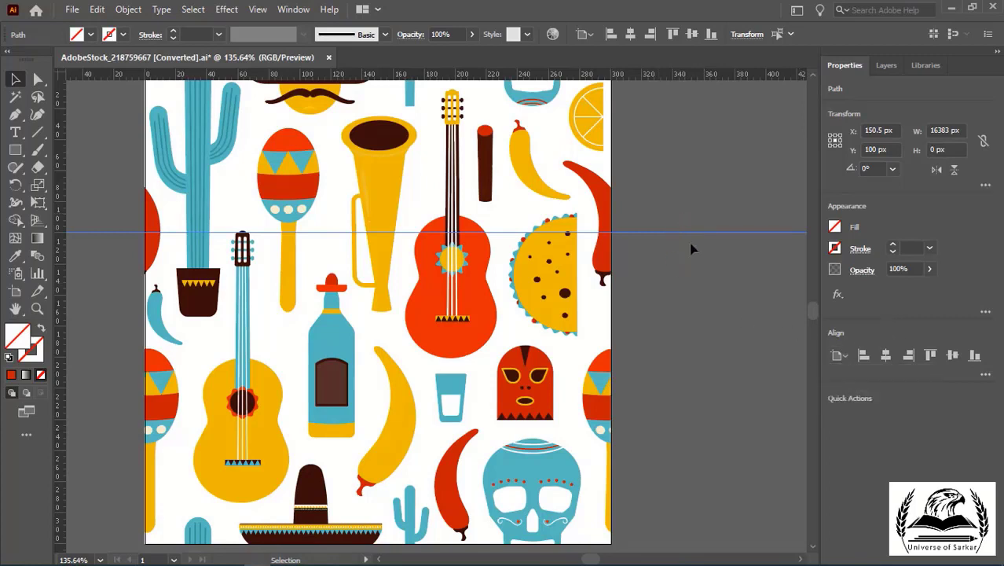
{"action": "key", "text": "Delete"}
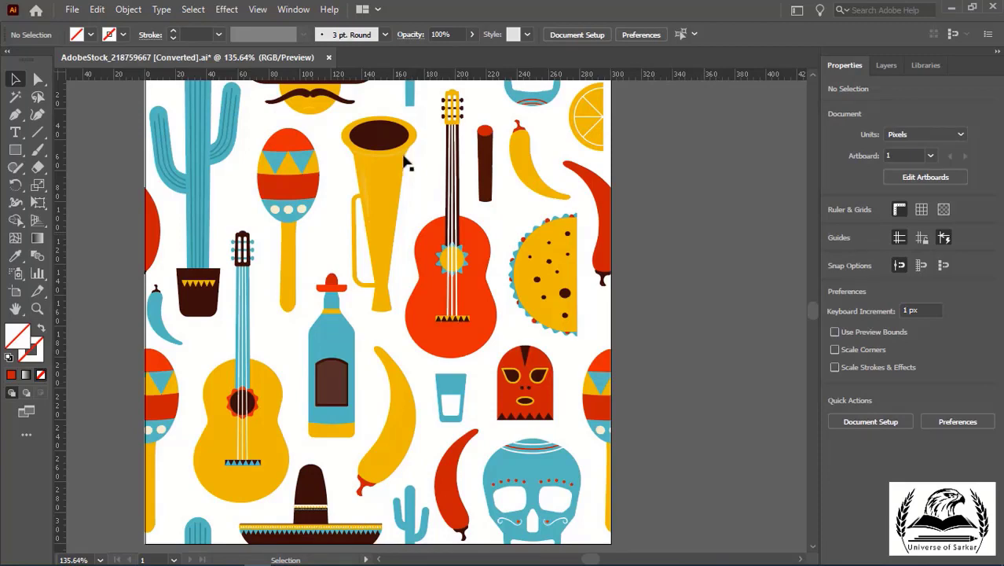
Turn on Snap to Pixel in Snap Options and select the Keyboard Increment field.
{"action": "left_click", "coordinate": [293, 10]}
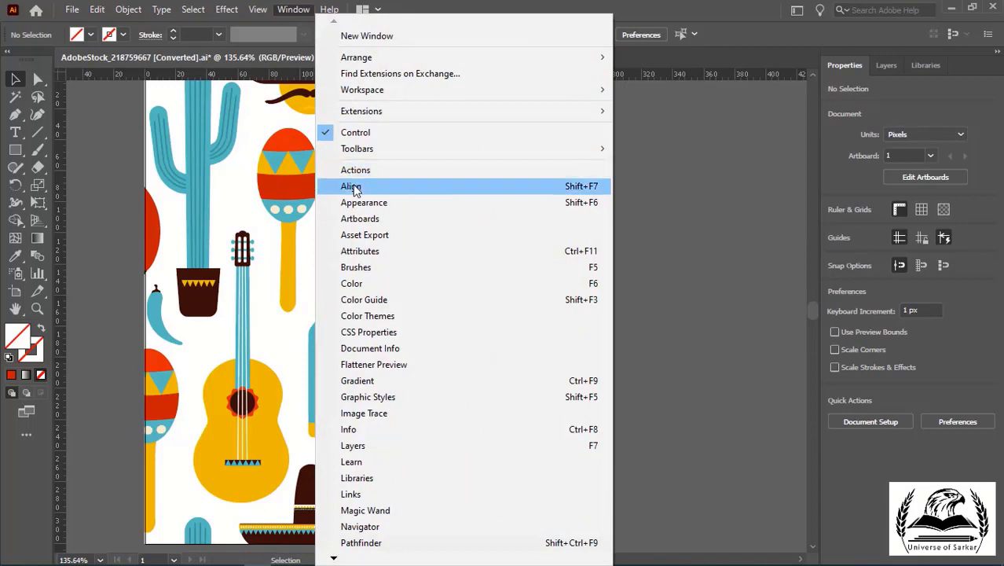
{"action": "left_click", "coordinate": [747, 11]}
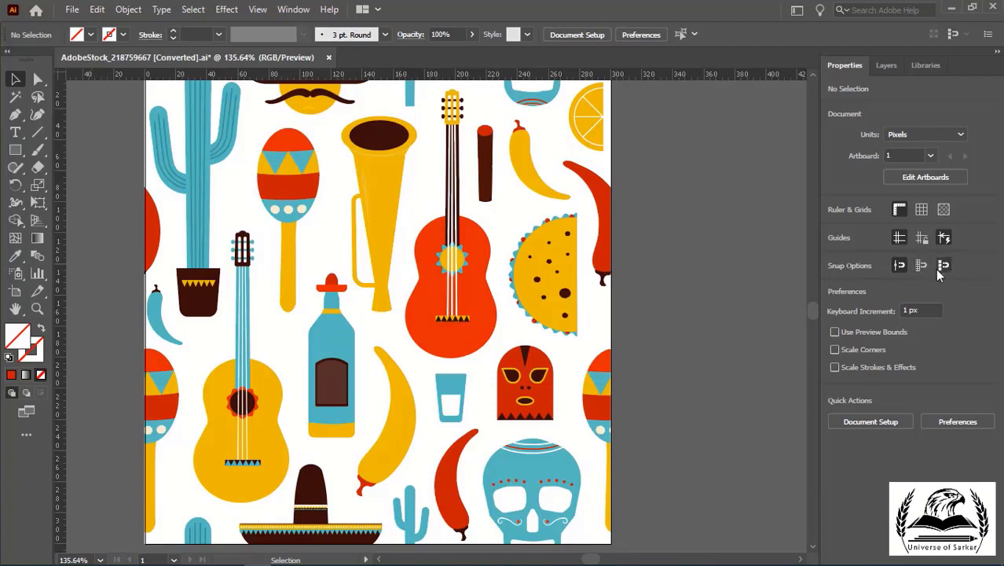
{"action": "left_click", "coordinate": [942, 266]}
{"action": "left_click", "coordinate": [905, 311]}
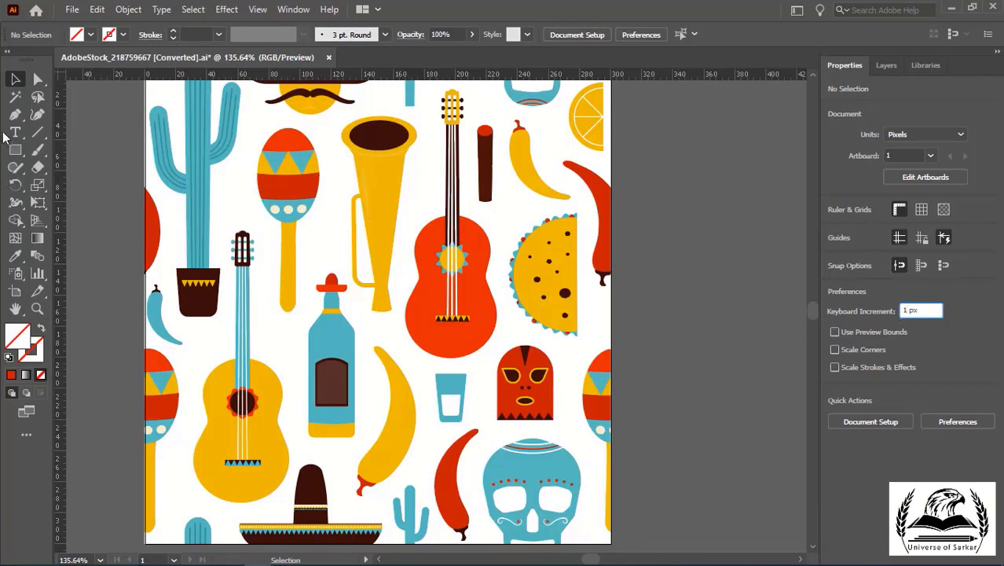
Draw a red rectangle right of the artboard and nudge it two steps right.
{"action": "key", "text": "m"}
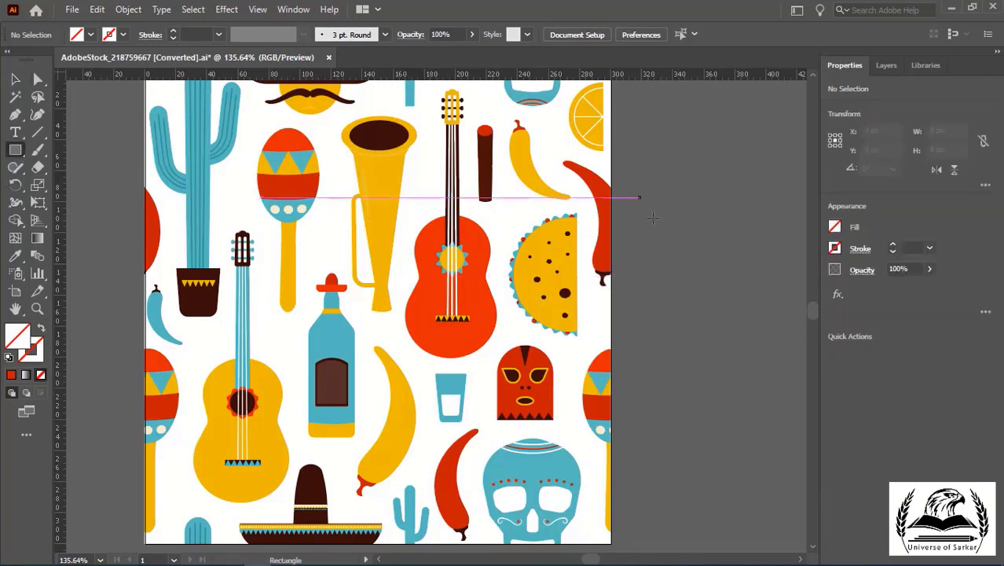
{"action": "left_click_drag", "start_coordinate": [642, 200], "coordinate": [709, 304]}
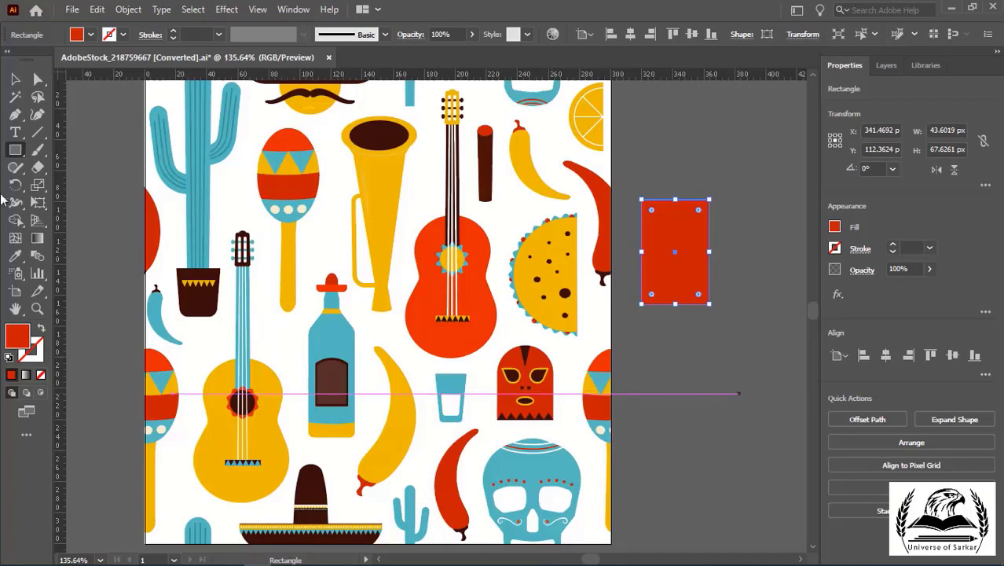
{"action": "key", "text": "v"}
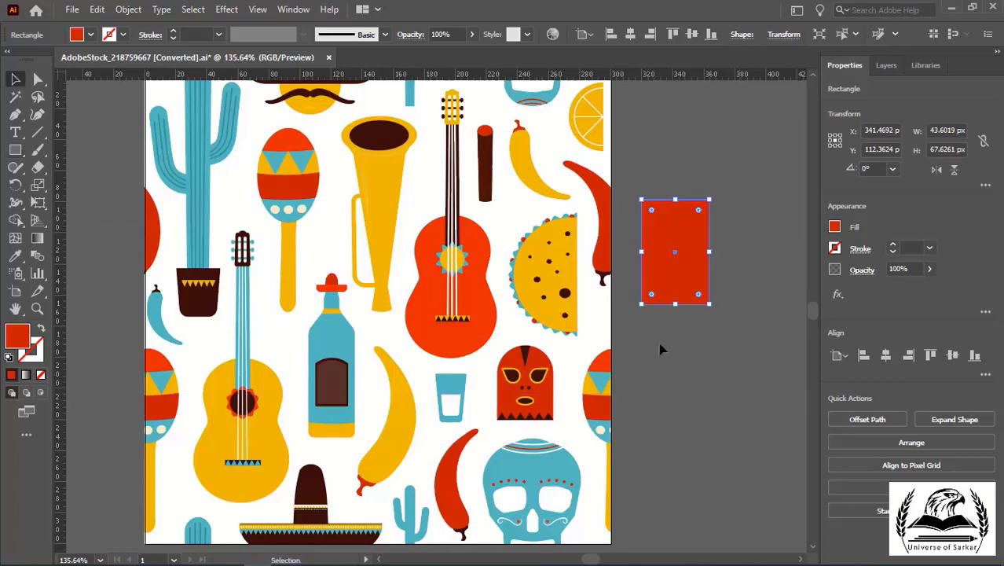
{"action": "key", "text": "Right"}
{"action": "key", "text": "Right"}
{"action": "key", "text": "Right"}
{"action": "key", "text": "Right"}
{"action": "key", "text": "Right"}
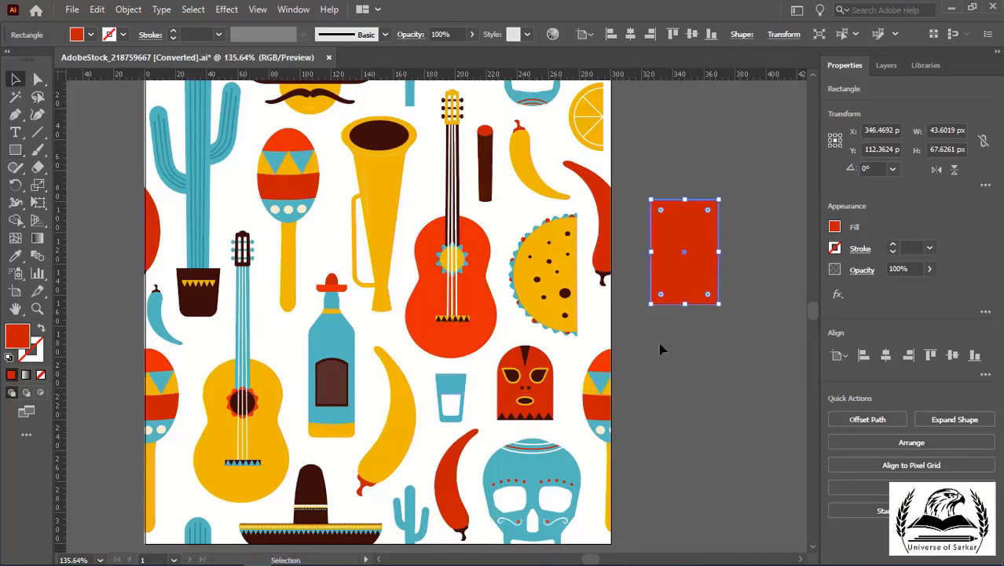
{"action": "key", "text": "Right"}
{"action": "key", "text": "Right"}
{"action": "key", "text": "Right"}
{"action": "key", "text": "Right"}
{"action": "key", "text": "Right"}
{"action": "key", "text": "Right"}
{"action": "key", "text": "Right"}
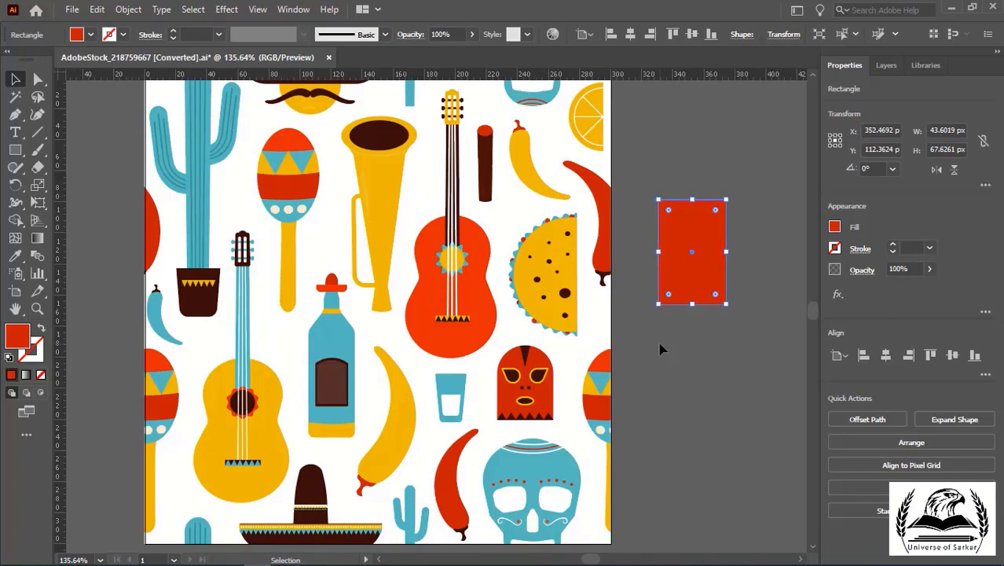
{"action": "left_click", "coordinate": [680, 348]}
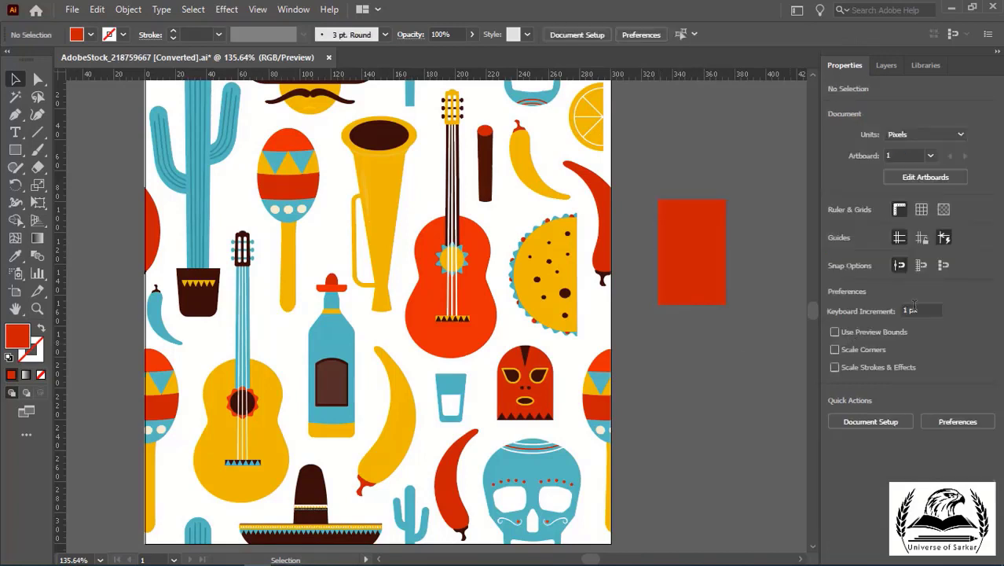
Switch document units to Points and set Keyboard Increment to 0.5.
{"action": "left_click", "coordinate": [960, 135]}
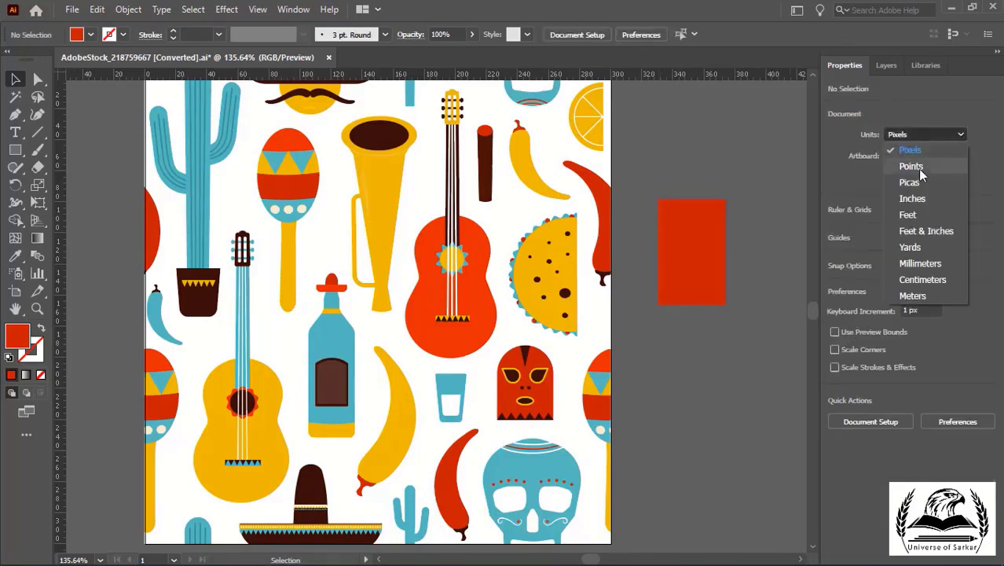
{"action": "left_click", "coordinate": [911, 166]}
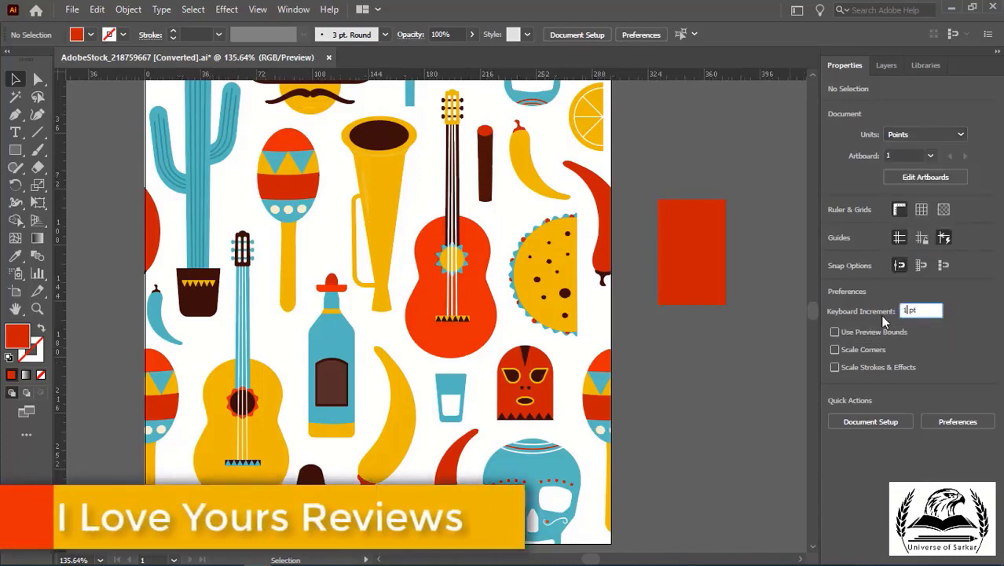
{"action": "left_click", "coordinate": [909, 311]}
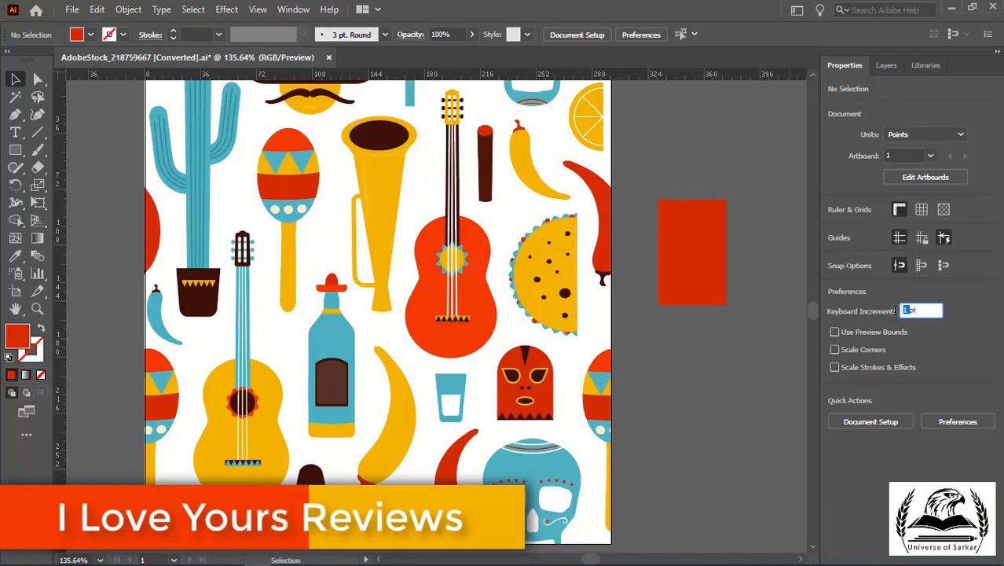
{"action": "type", "text": "0.5"}
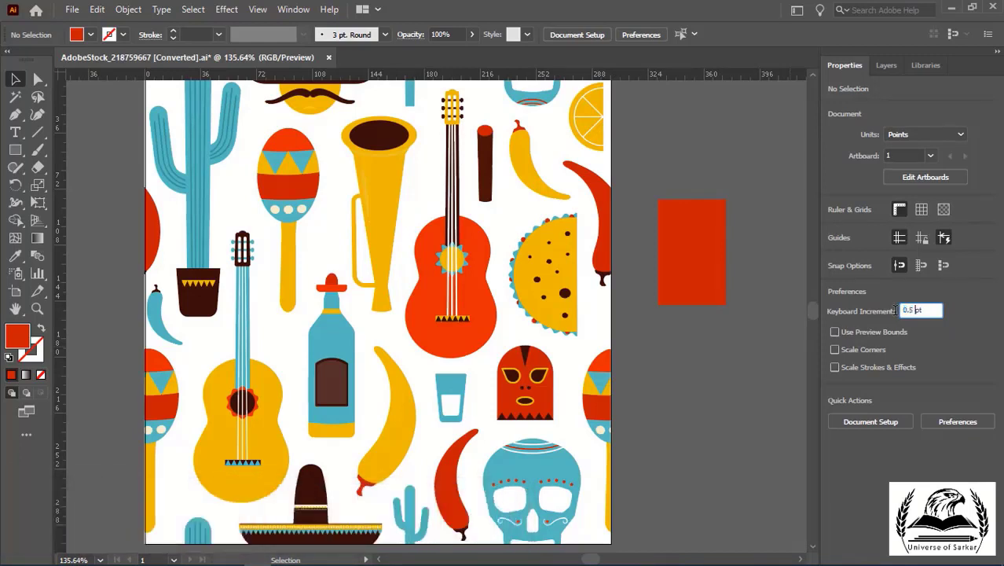
{"action": "left_click", "coordinate": [731, 352]}
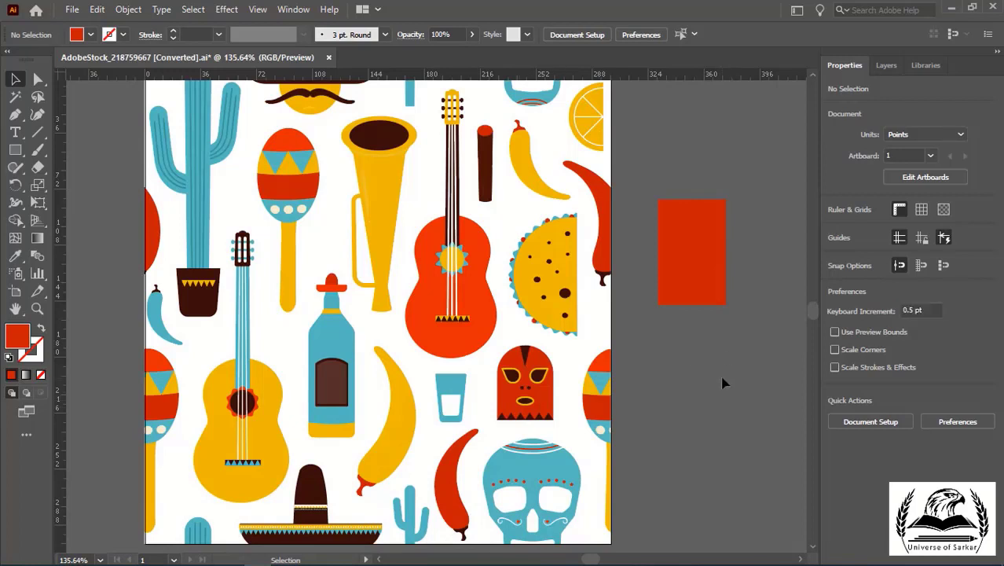
Test the new increment by nudging the red rectangle with Right and Shift+arrow keys.
{"action": "left_click", "coordinate": [673, 293]}
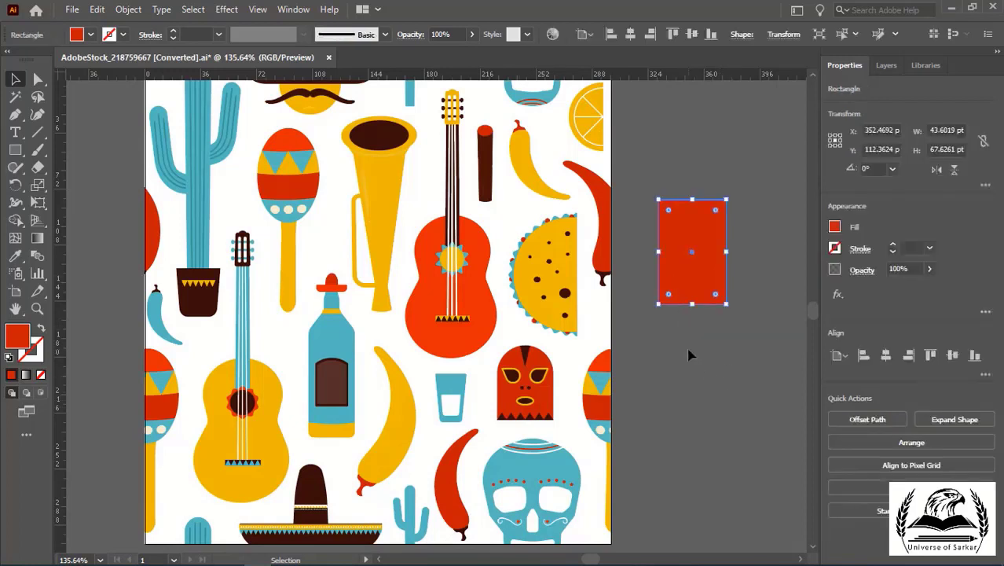
{"action": "key", "text": "Right"}
{"action": "key", "text": "Right"}
{"action": "key", "text": "Right"}
{"action": "key", "text": "Right"}
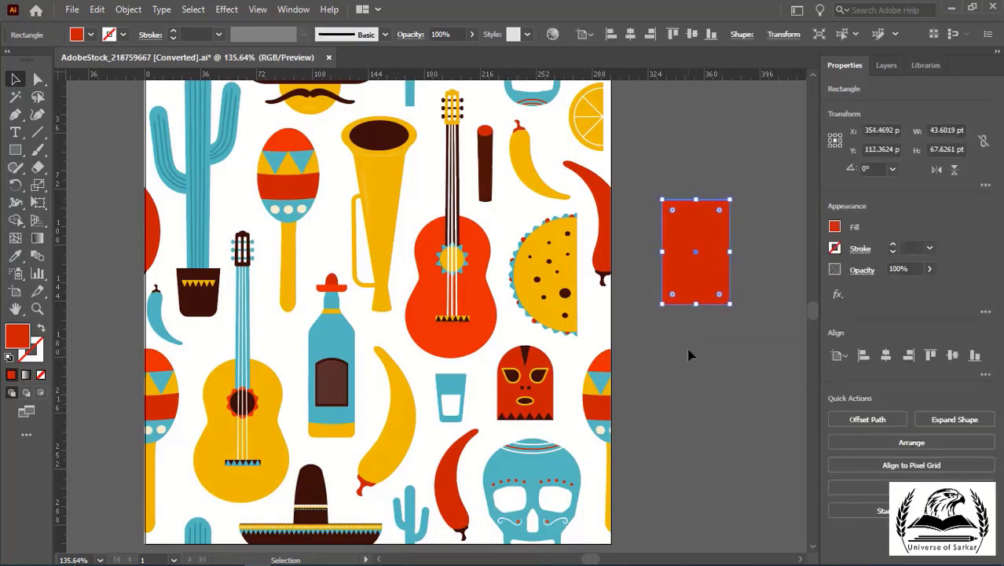
{"action": "key", "text": "Right"}
{"action": "key", "text": "Right"}
{"action": "key", "text": "shift+Right"}
{"action": "key", "text": "shift+Right"}
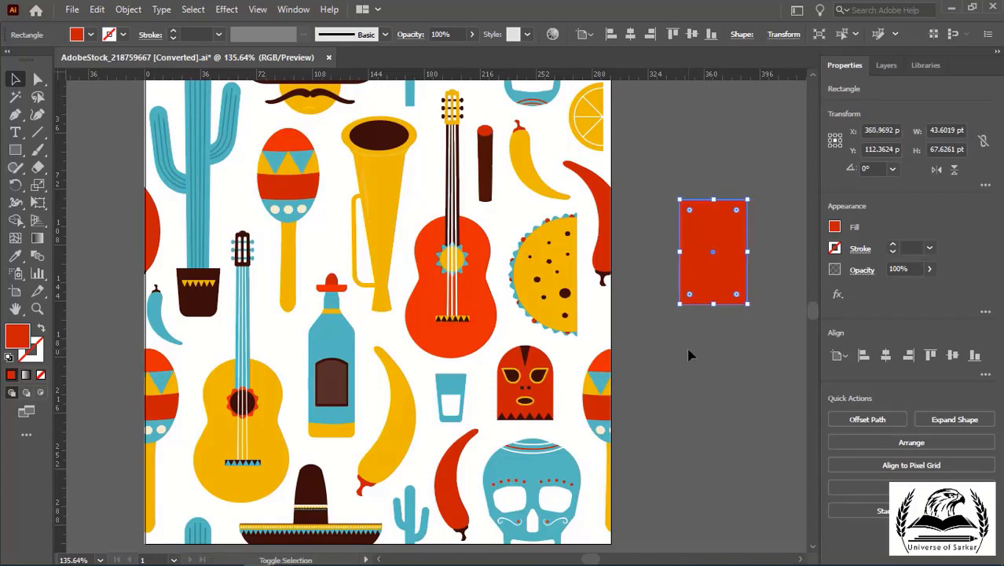
{"action": "key", "text": "shift+Right"}
{"action": "key", "text": "shift+Left"}
{"action": "key", "text": "shift+Left"}
{"action": "key", "text": "shift+Left"}
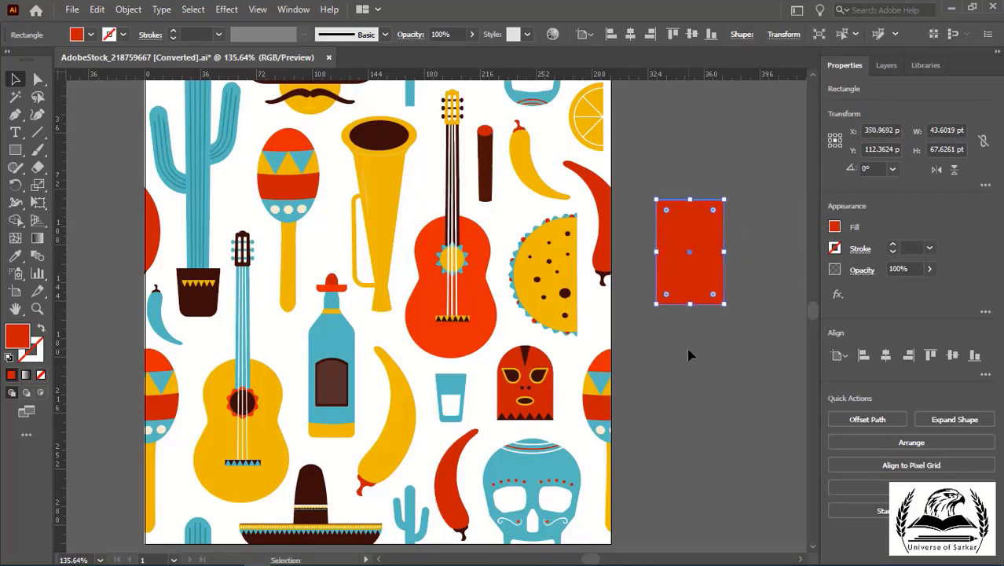
{"action": "left_click", "coordinate": [688, 355]}
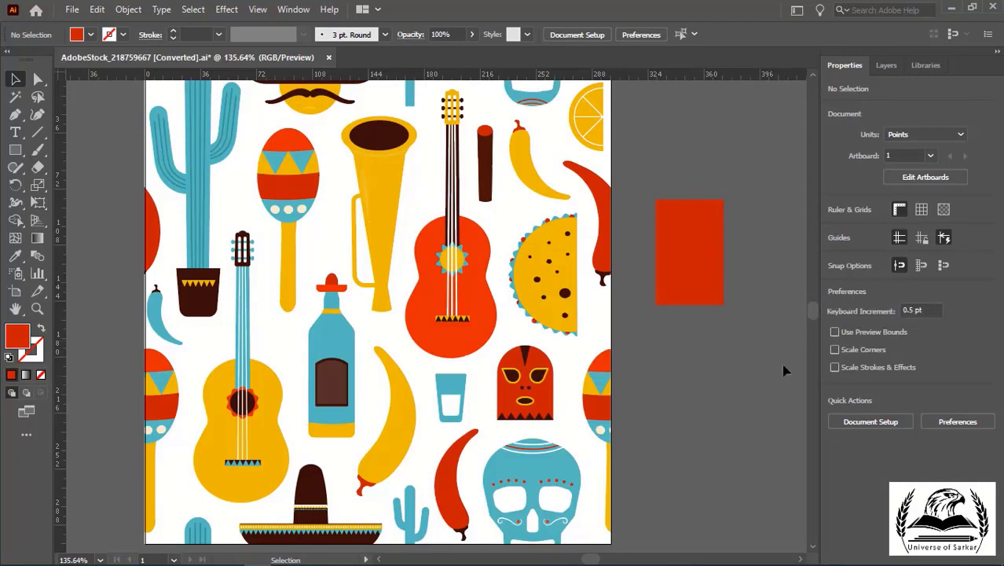
Keep units in Pixels, turn off Use Preview Bounds, and turn on Scale Corners.
{"action": "left_click", "coordinate": [962, 132]}
{"action": "left_click", "coordinate": [933, 144]}
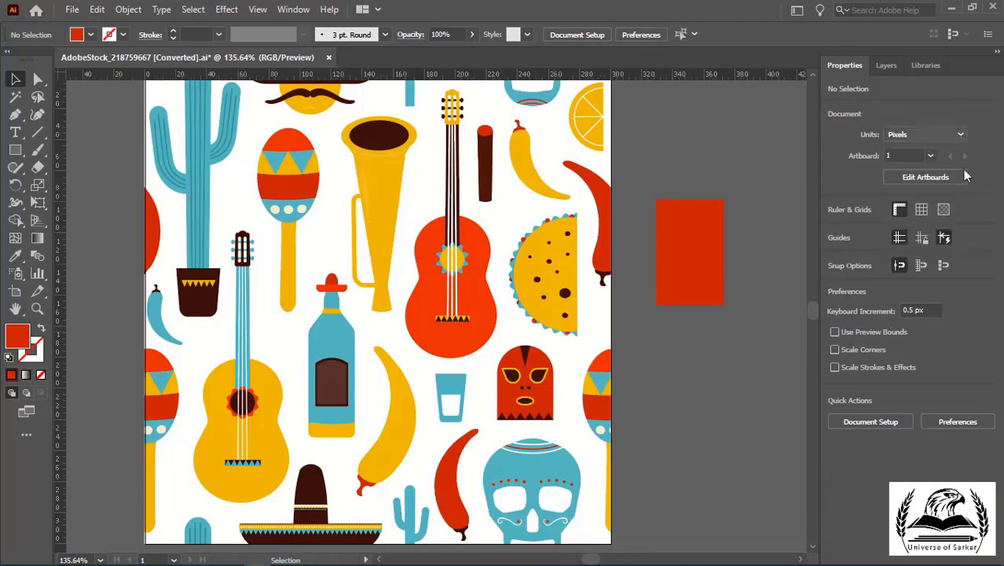
{"action": "scroll", "coordinate": [960, 135], "scroll_direction": "down", "scroll_amount": 5}
{"action": "left_click", "coordinate": [958, 134]}
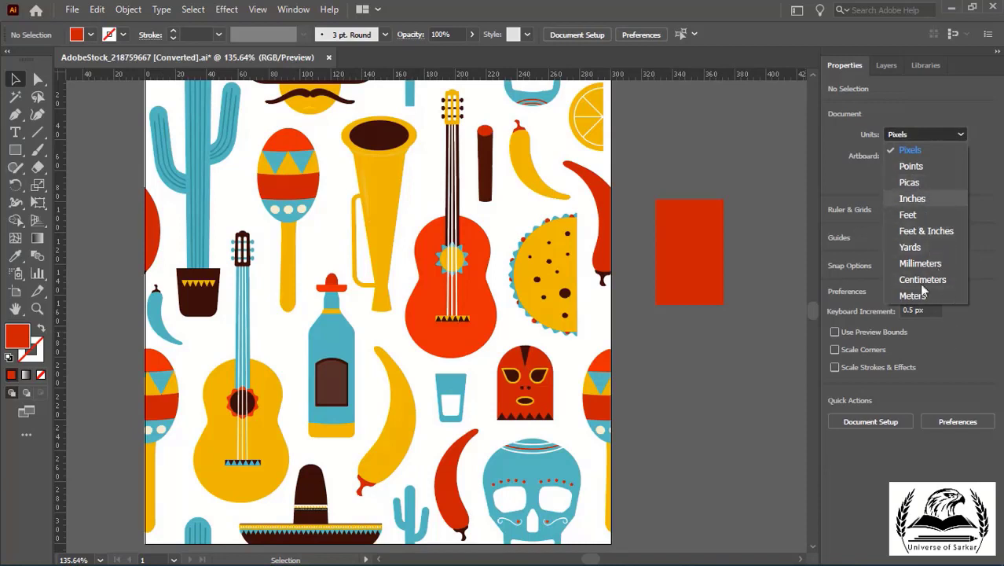
{"action": "left_click", "coordinate": [936, 337]}
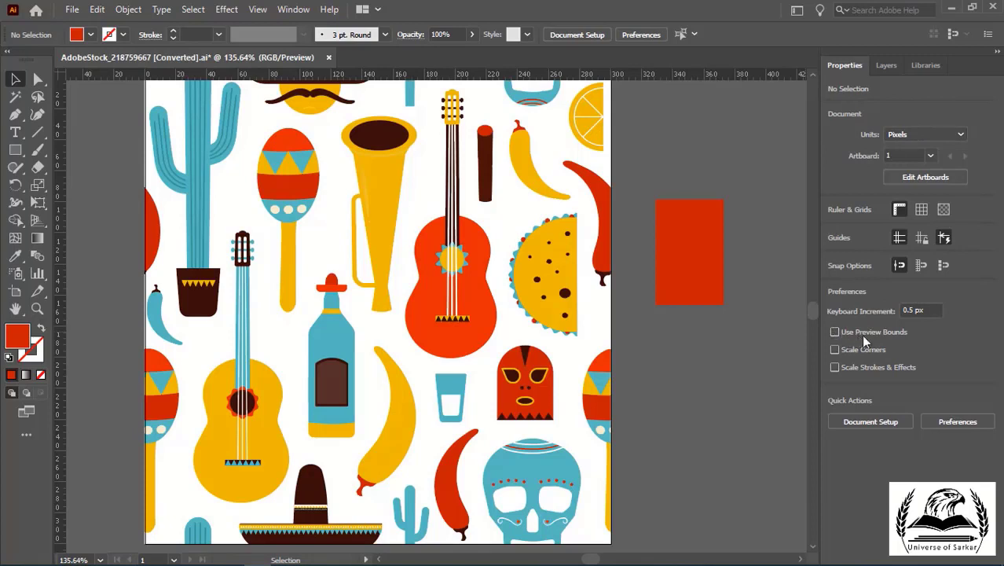
{"action": "left_click", "coordinate": [708, 282]}
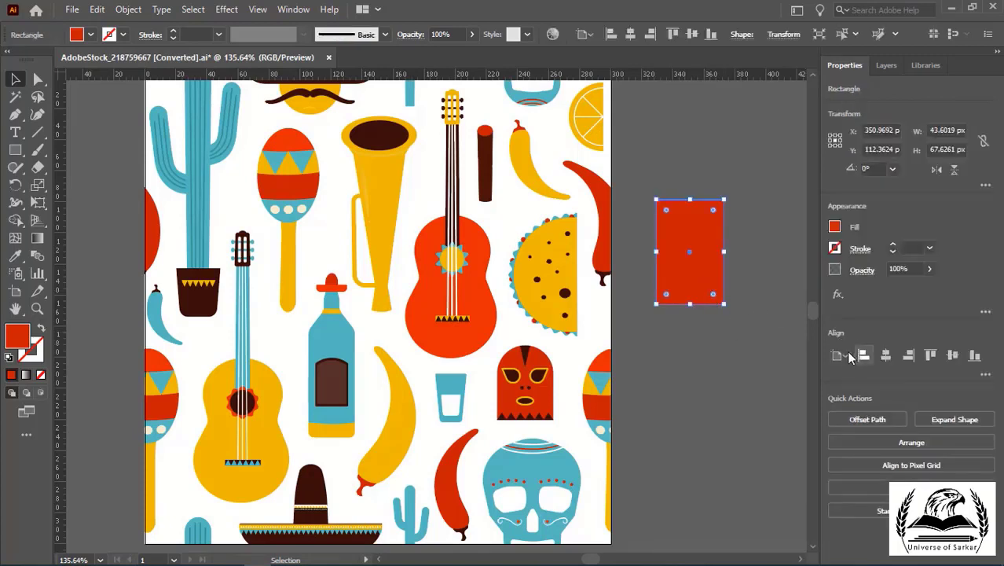
{"action": "left_click", "coordinate": [754, 366]}
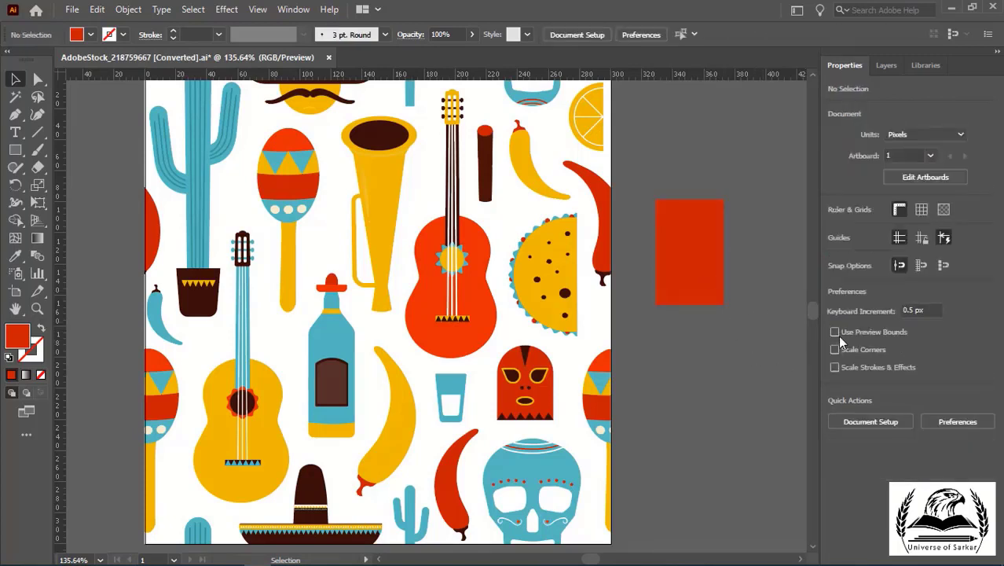
{"action": "left_click", "coordinate": [838, 334]}
{"action": "left_click", "coordinate": [834, 349]}
In Document Setup, leave the transparency grid at Medium size with Light colours, then close it.
{"action": "left_click", "coordinate": [877, 420]}
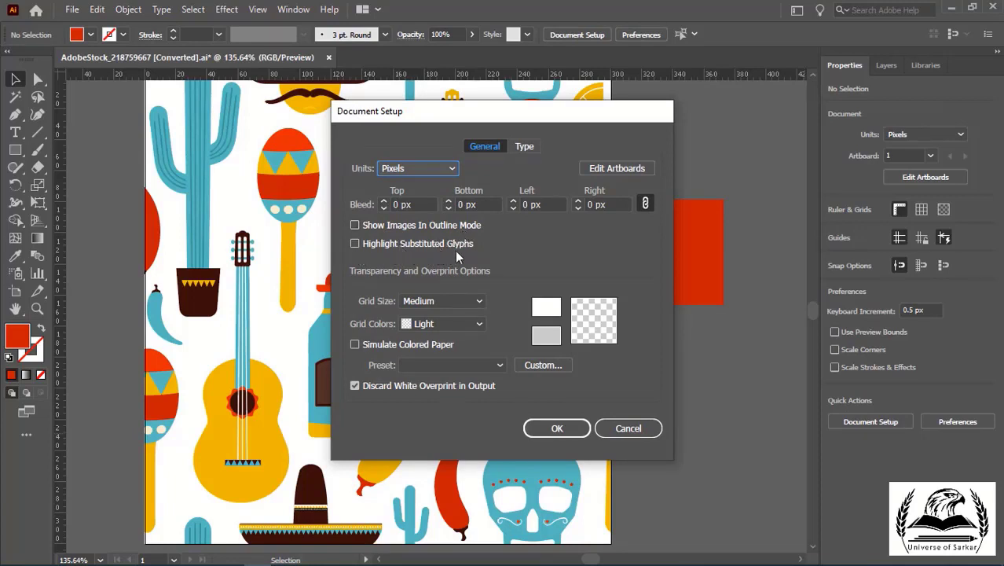
{"action": "left_click", "coordinate": [466, 302]}
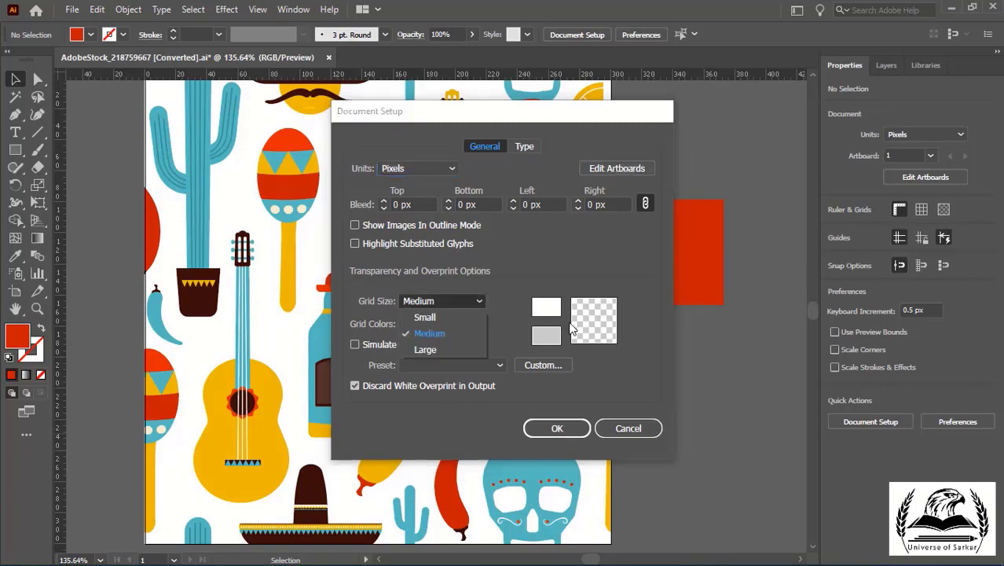
{"action": "left_click", "coordinate": [438, 318]}
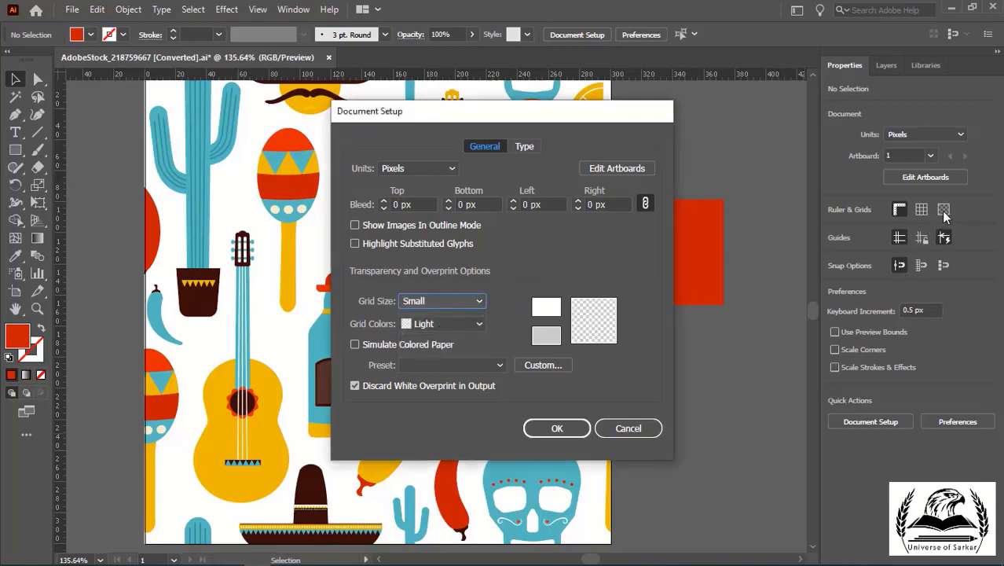
{"action": "key", "text": "Down"}
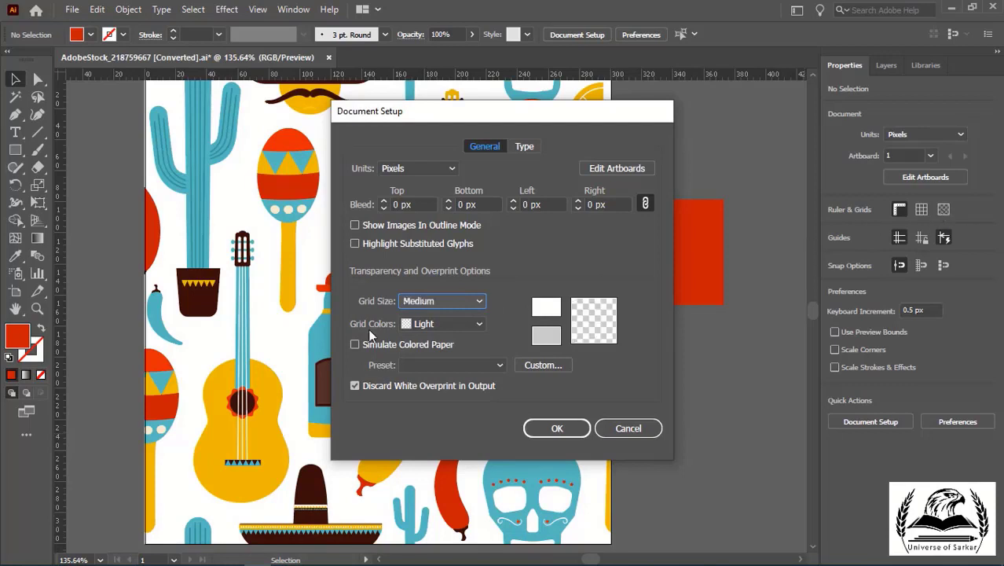
{"action": "left_click", "coordinate": [435, 325]}
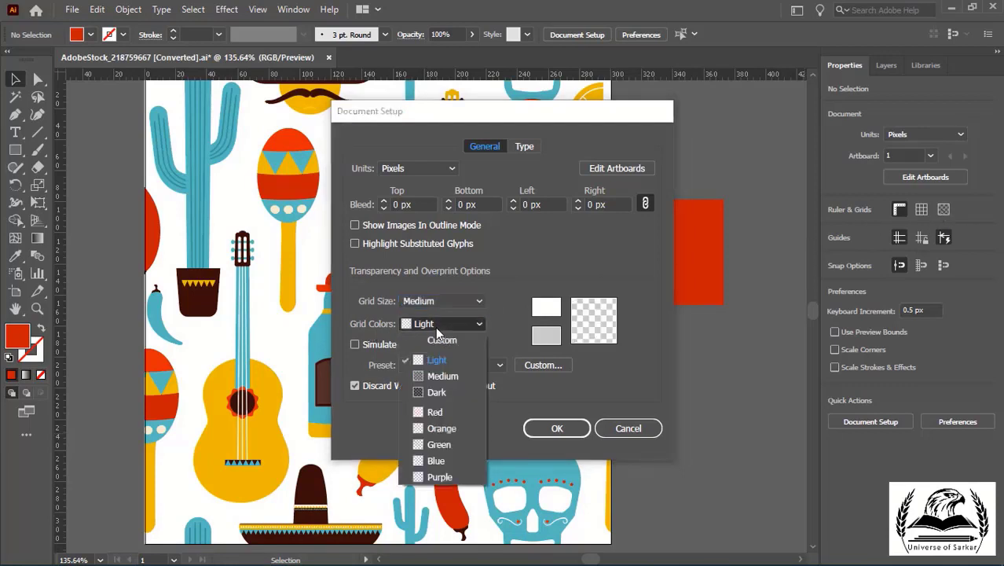
{"action": "left_click", "coordinate": [498, 329]}
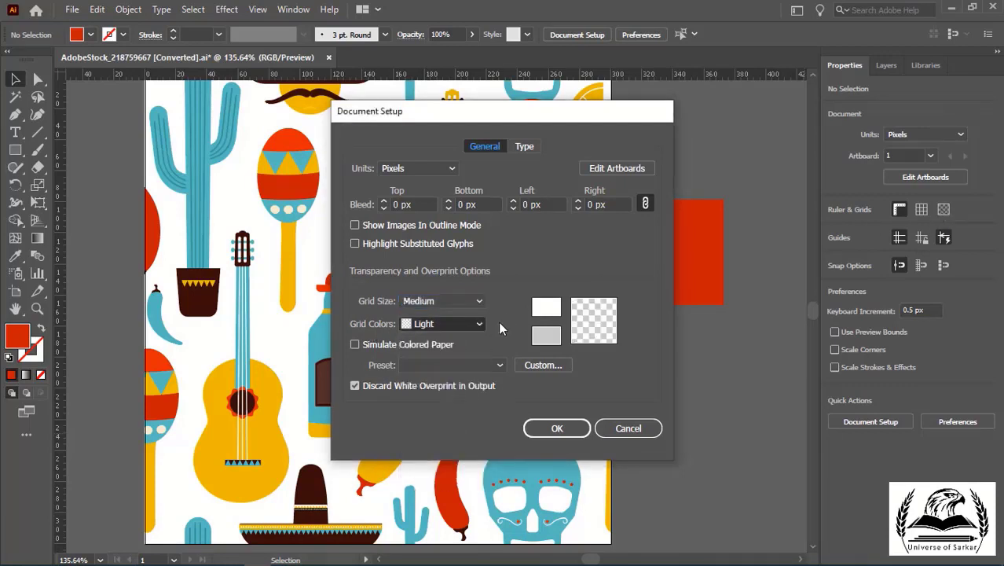
{"action": "key", "text": "Return"}
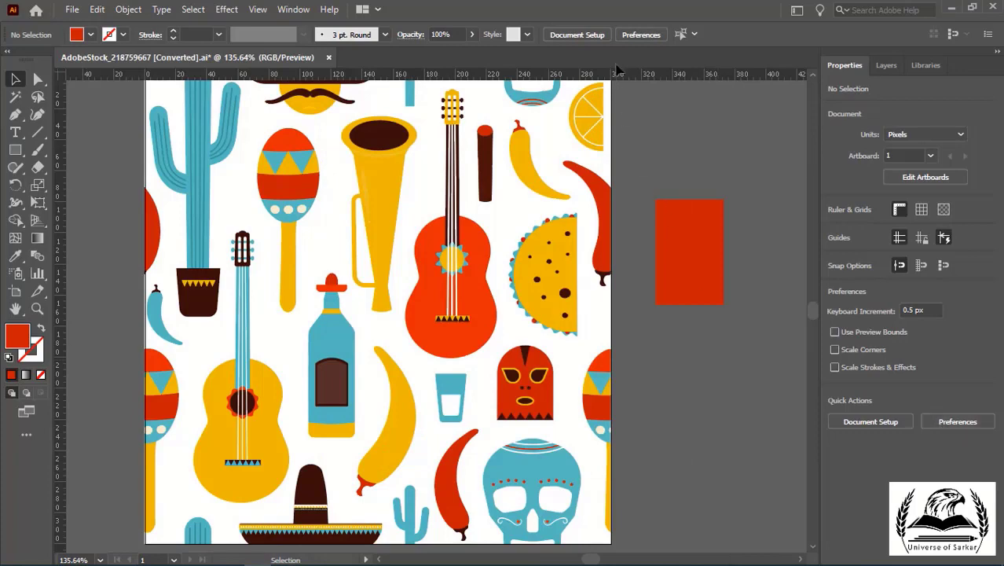
{"action": "left_click", "coordinate": [644, 35]}
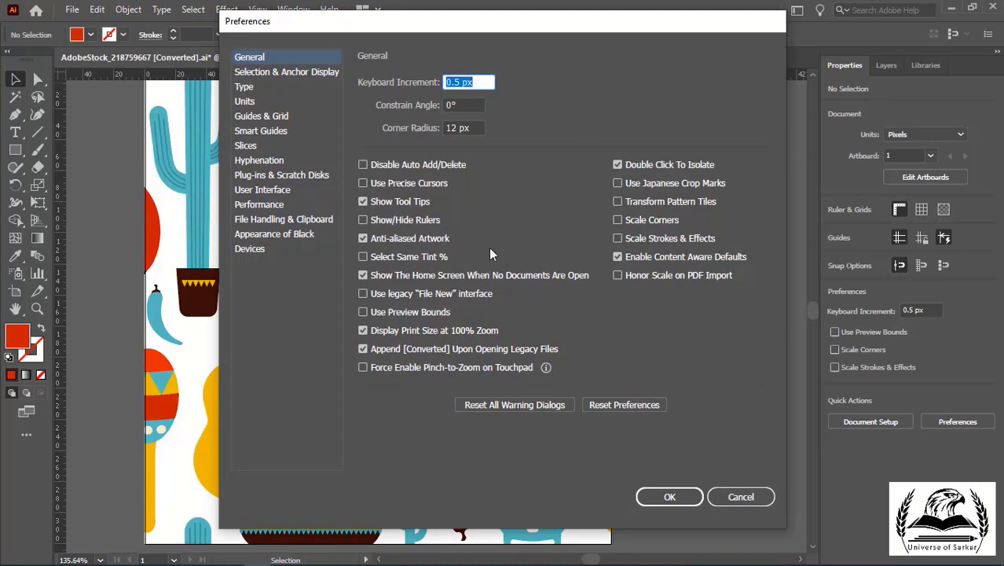
{"action": "left_click", "coordinate": [742, 496]}
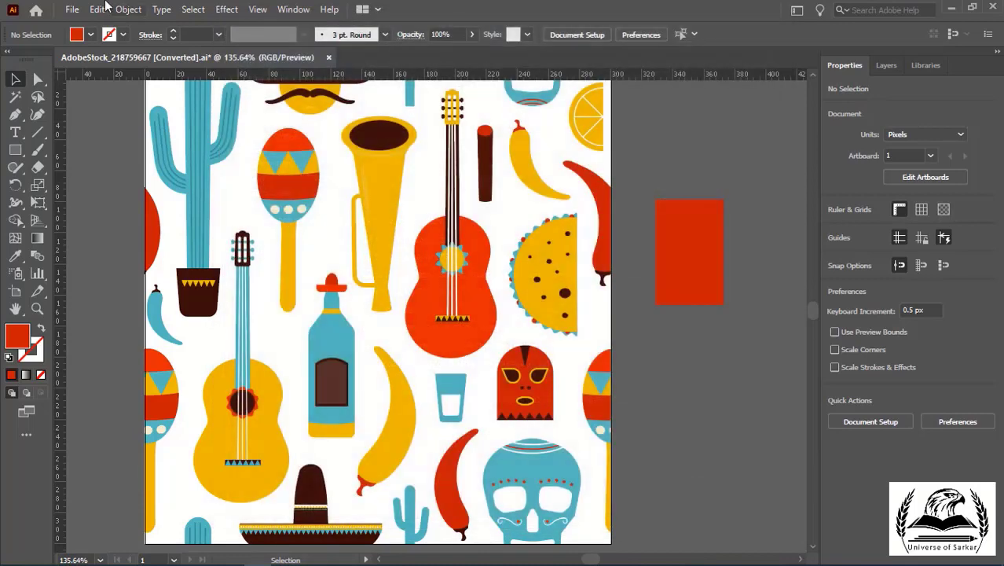
{"action": "left_click", "coordinate": [97, 9]}
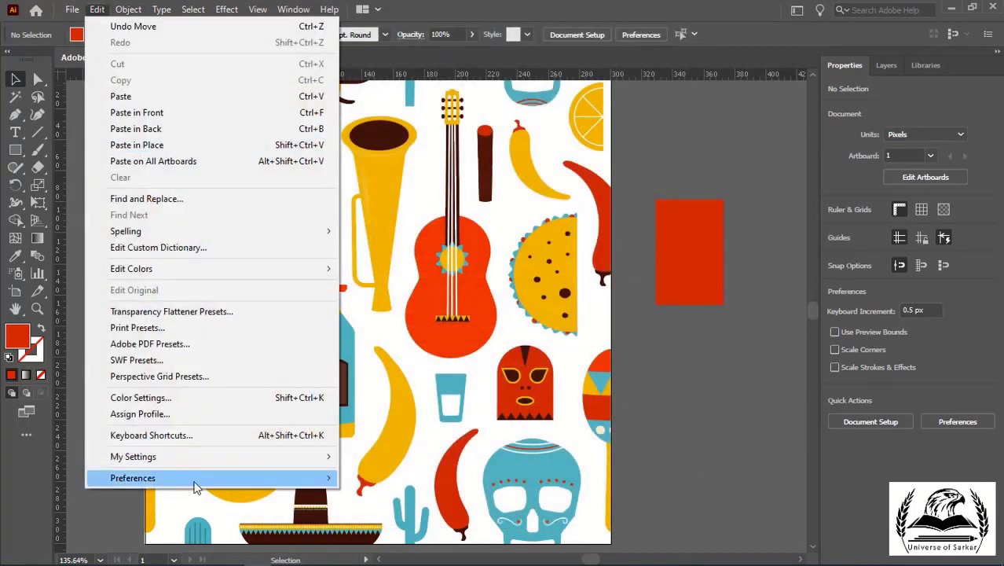
{"action": "mouse_move", "coordinate": [133, 478]}
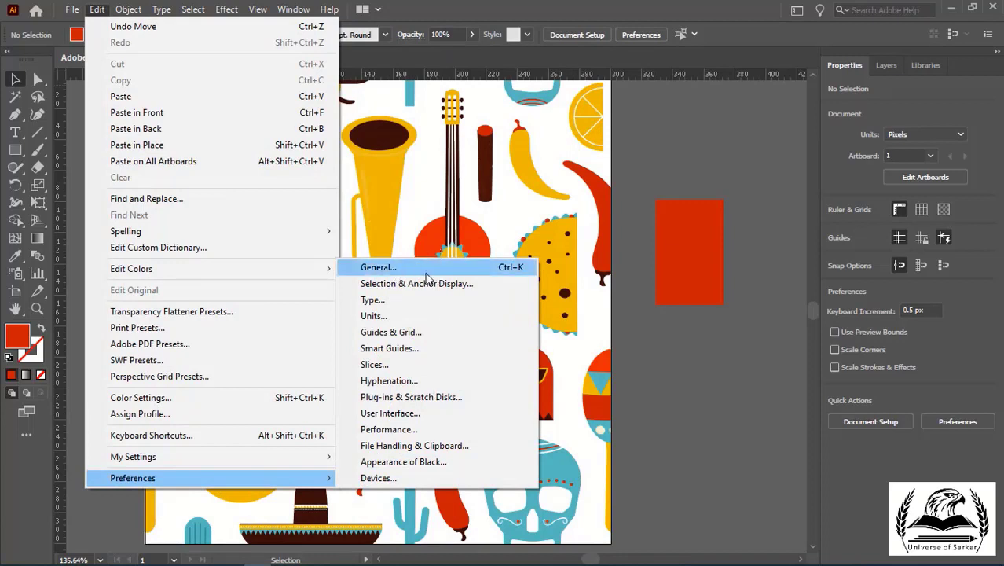
{"action": "left_click", "coordinate": [669, 391]}
{"action": "scroll", "coordinate": [550, 370], "scroll_direction": "right", "scroll_amount": 5}
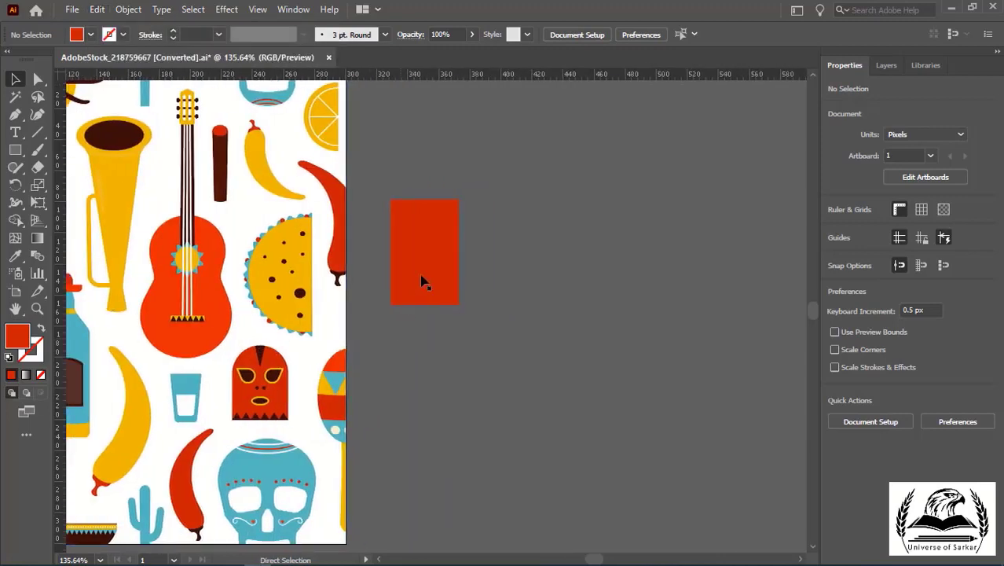
Move the red rectangle slightly right and down and enlarge it to about 75.8 × 87.1 px.
{"action": "left_click", "coordinate": [430, 265]}
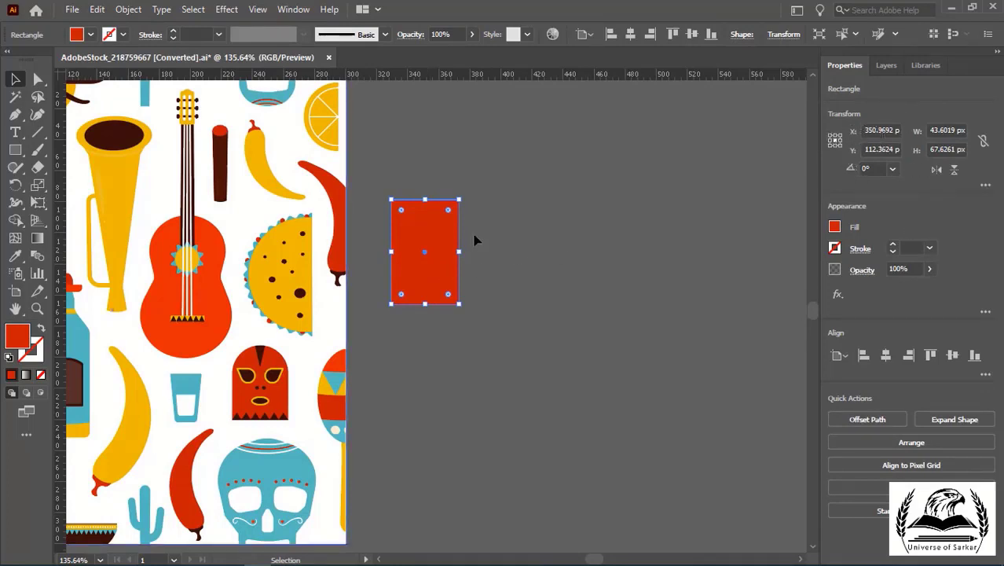
{"action": "left_click_drag", "start_coordinate": [443, 235], "coordinate": [473, 253]}
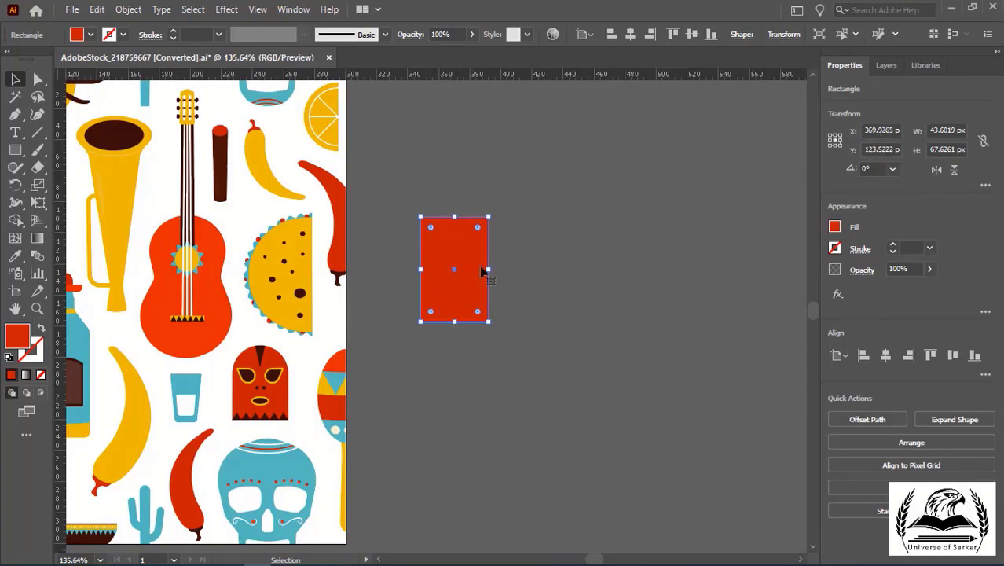
{"action": "left_click_drag", "start_coordinate": [488, 270], "coordinate": [538, 269]}
{"action": "left_click", "coordinate": [515, 285]}
{"action": "left_click_drag", "start_coordinate": [479, 322], "coordinate": [479, 351]}
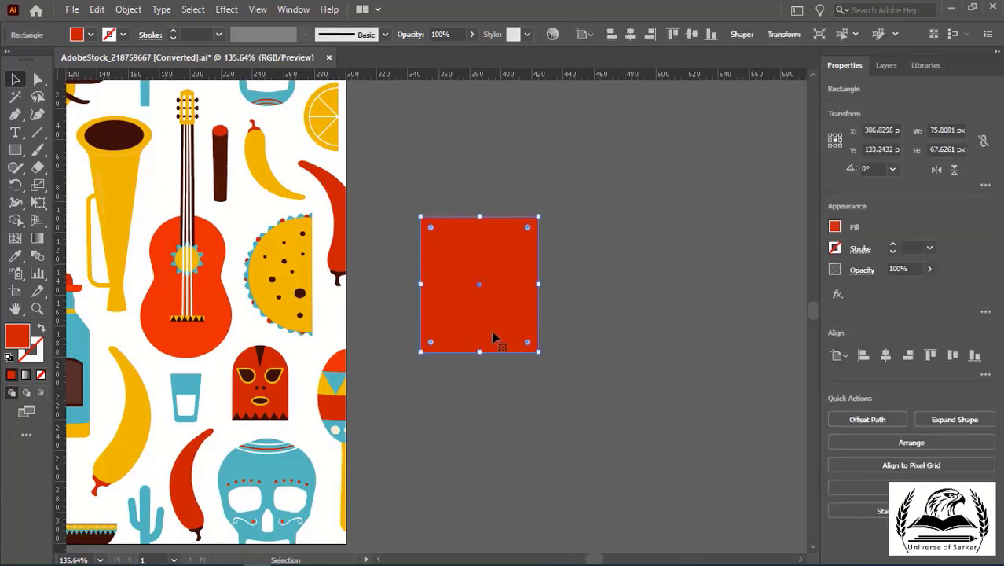
Rotate the red rectangle to 90°, then to 30°, via the Transform rotation dropdown.
{"action": "left_click", "coordinate": [893, 172]}
{"action": "left_click", "coordinate": [895, 227]}
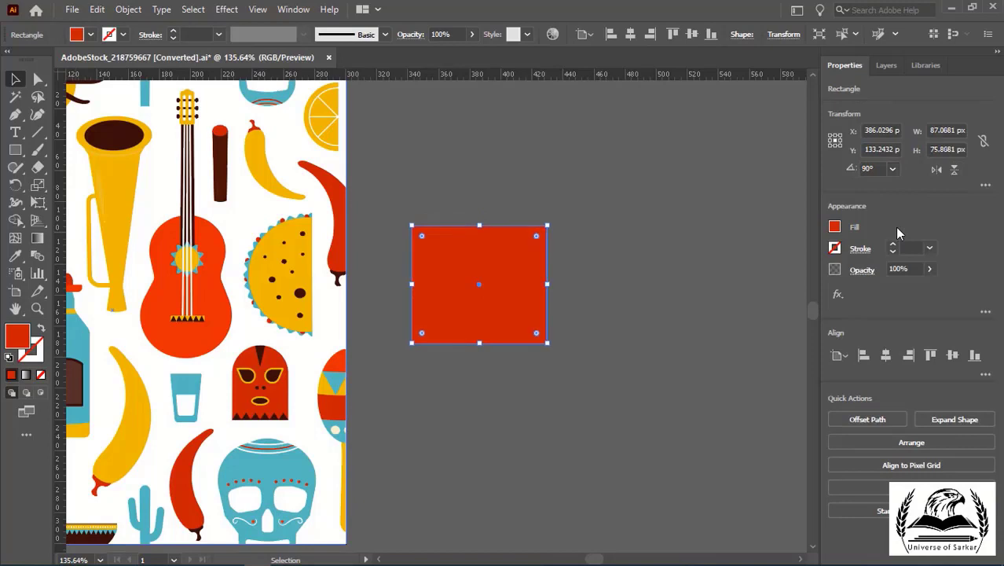
{"action": "left_click", "coordinate": [893, 170]}
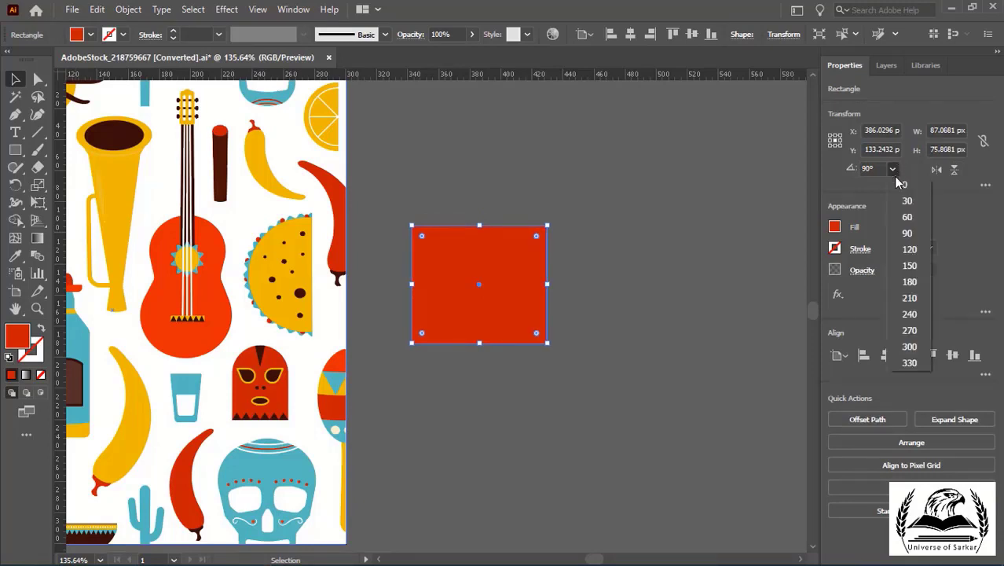
{"action": "left_click", "coordinate": [903, 202]}
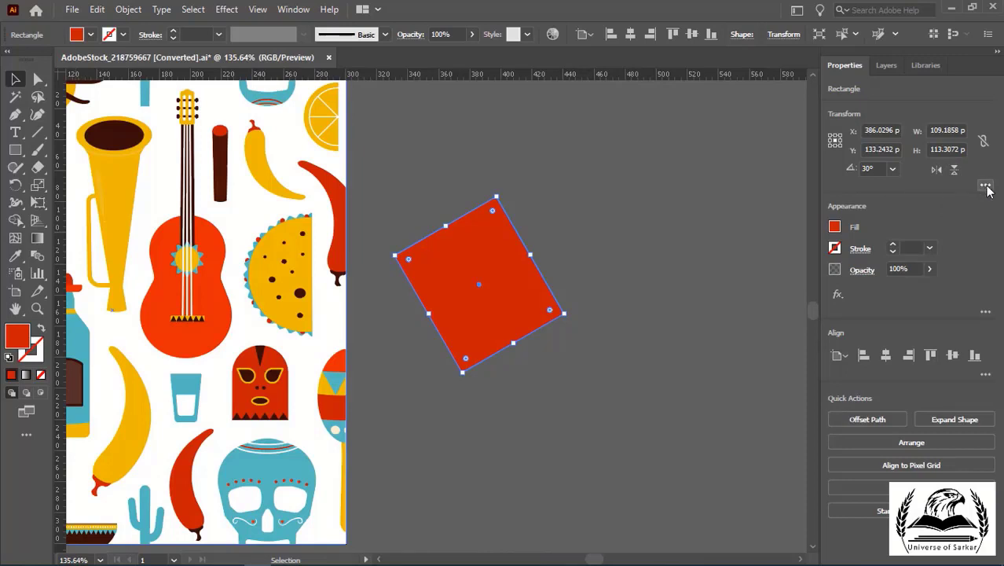
{"action": "left_click", "coordinate": [986, 188]}
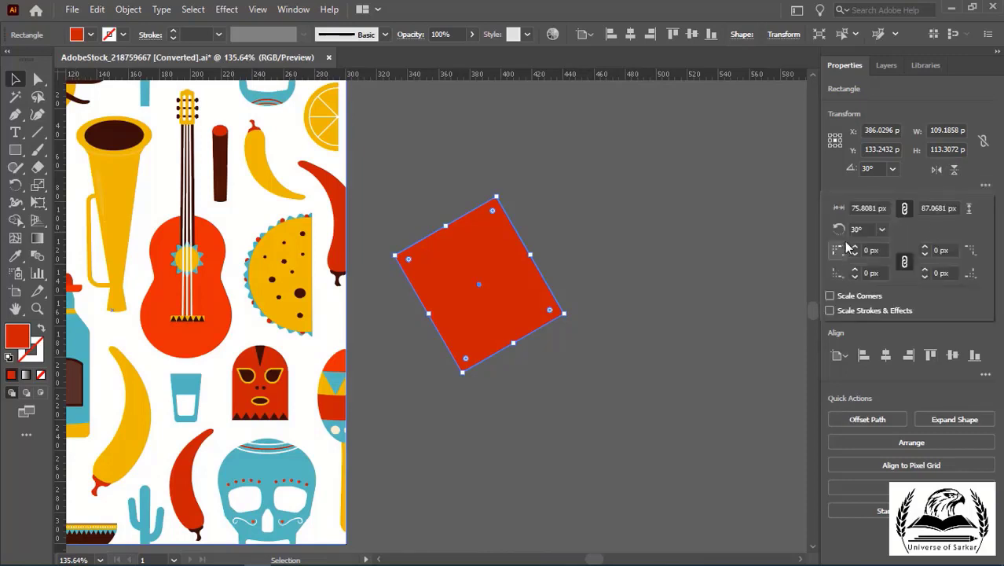
{"action": "left_click", "coordinate": [734, 318]}
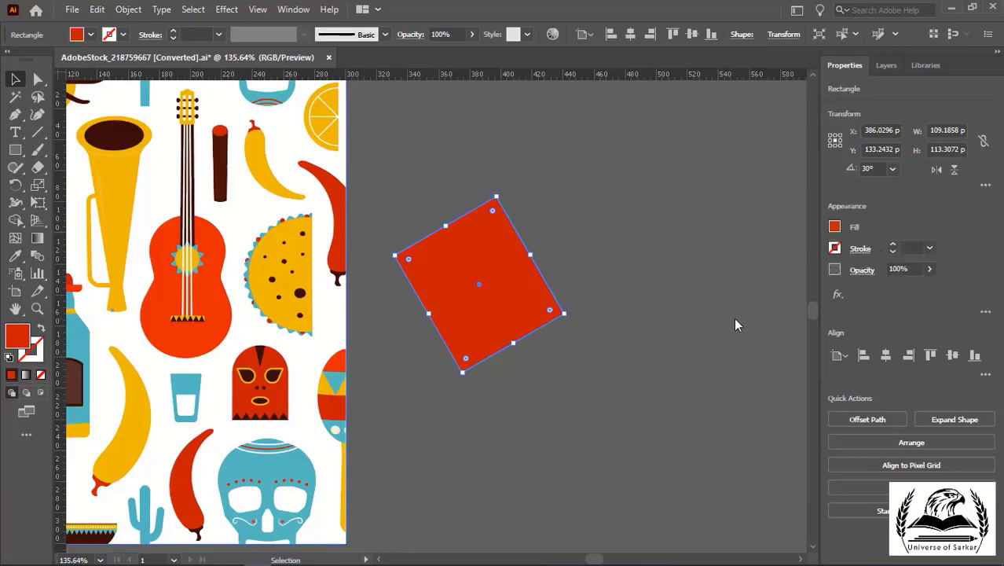
{"action": "left_click", "coordinate": [986, 376]}
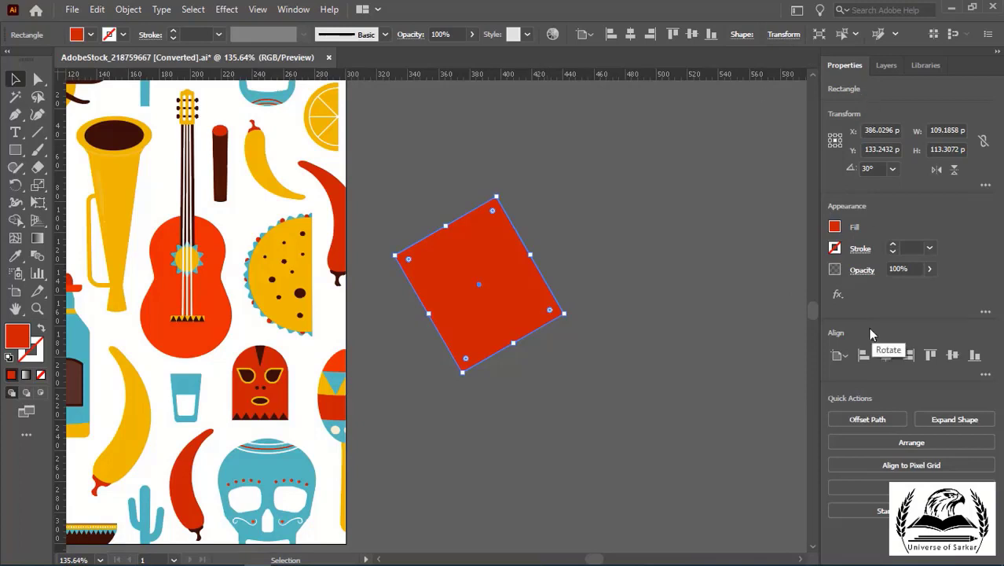
{"action": "left_click", "coordinate": [890, 69]}
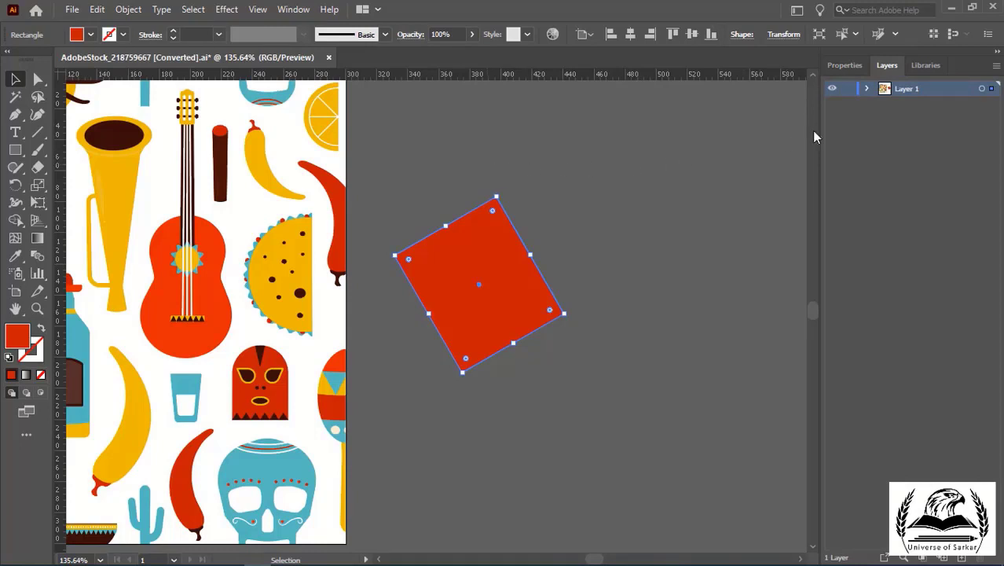
{"action": "left_click", "coordinate": [846, 66]}
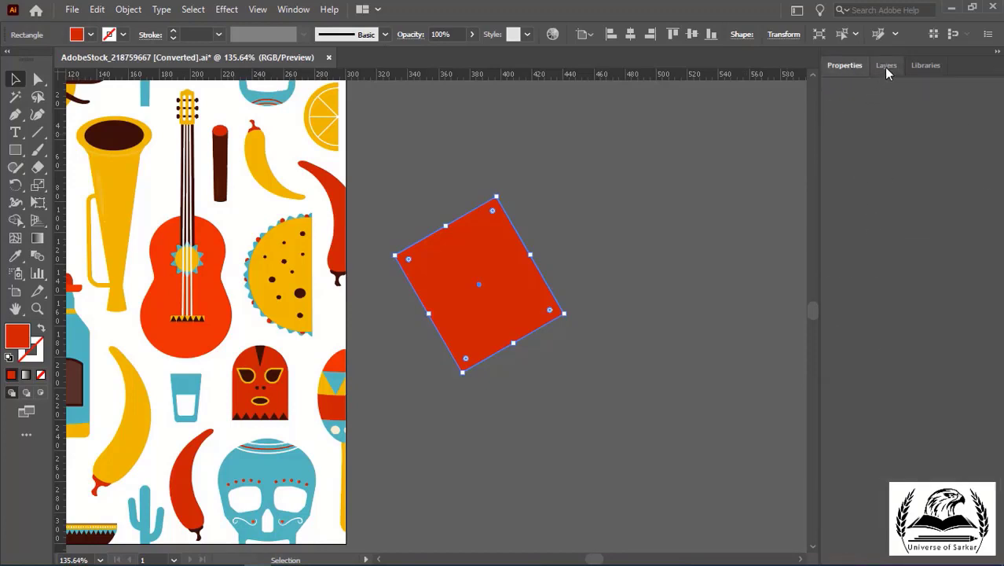
{"action": "key", "text": "F7"}
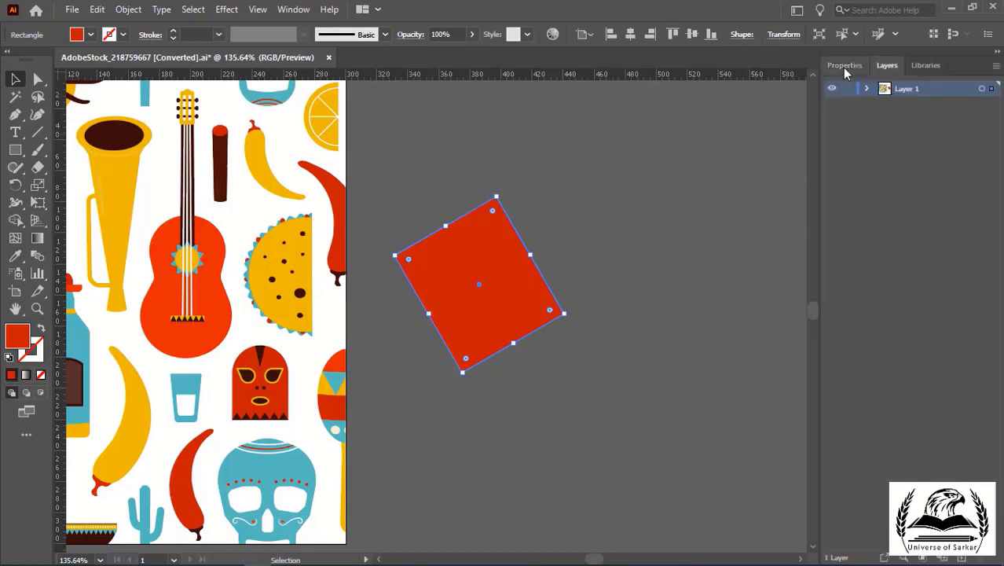
{"action": "left_click", "coordinate": [845, 68]}
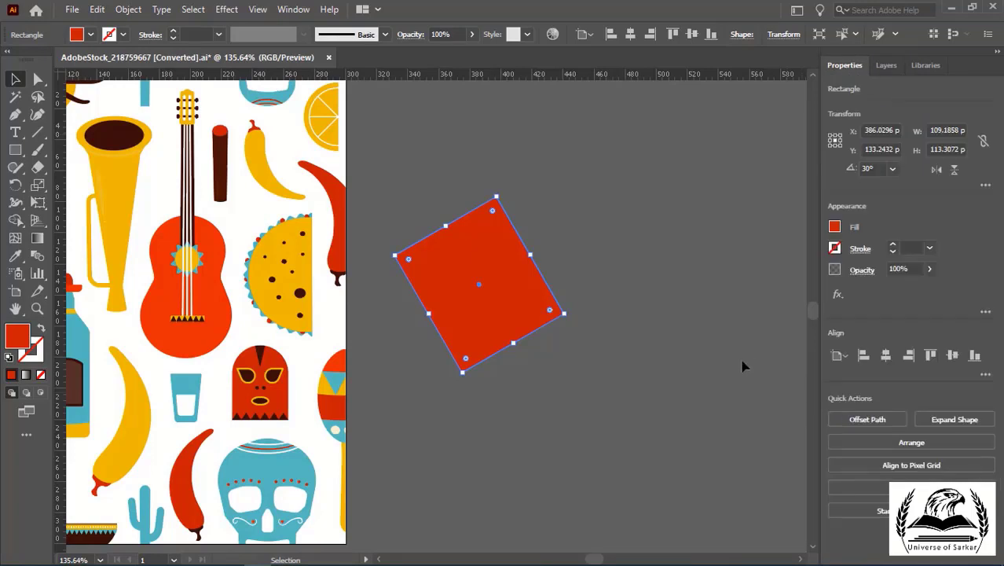
Place a 12 pt Myriad Pro 'Lorem ipsum' text line right of the red rectangle.
{"action": "left_click", "coordinate": [15, 132]}
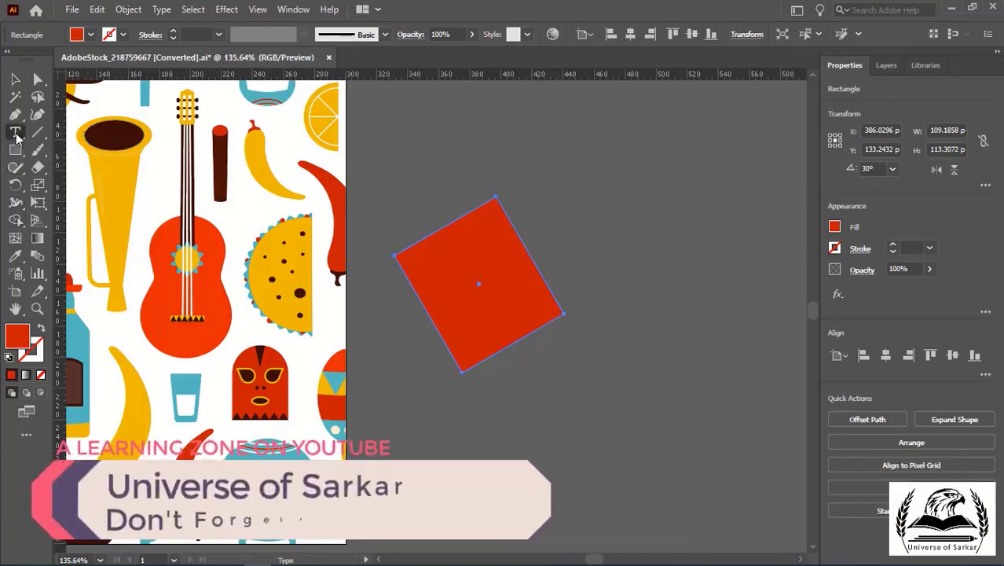
{"action": "left_click", "coordinate": [574, 219]}
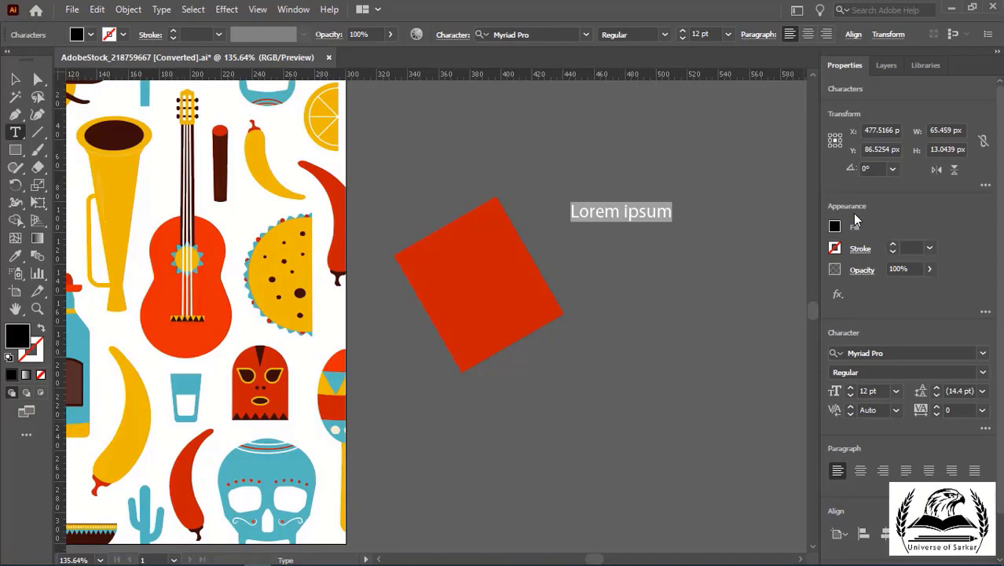
{"action": "left_click", "coordinate": [37, 239]}
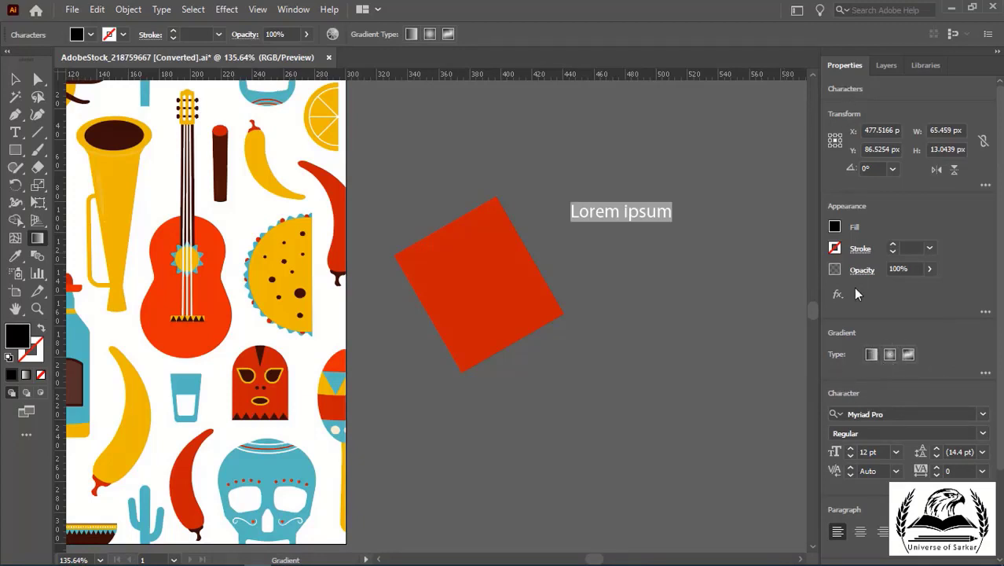
Exit text editing and set the 'Lorem ipsum' tracking to -5.
{"action": "left_click", "coordinate": [14, 240]}
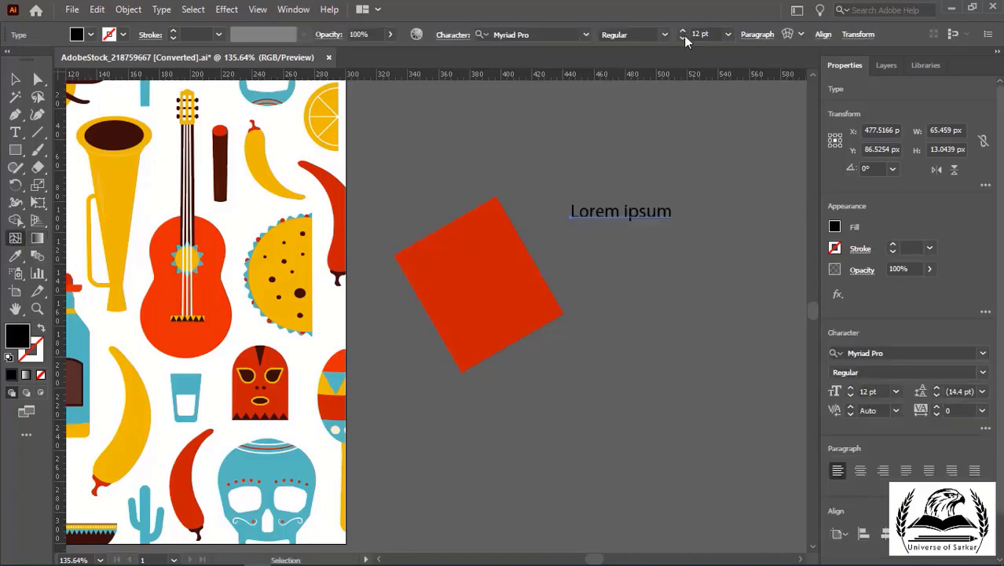
{"action": "left_click", "coordinate": [801, 36]}
{"action": "key", "text": "alt+Left"}
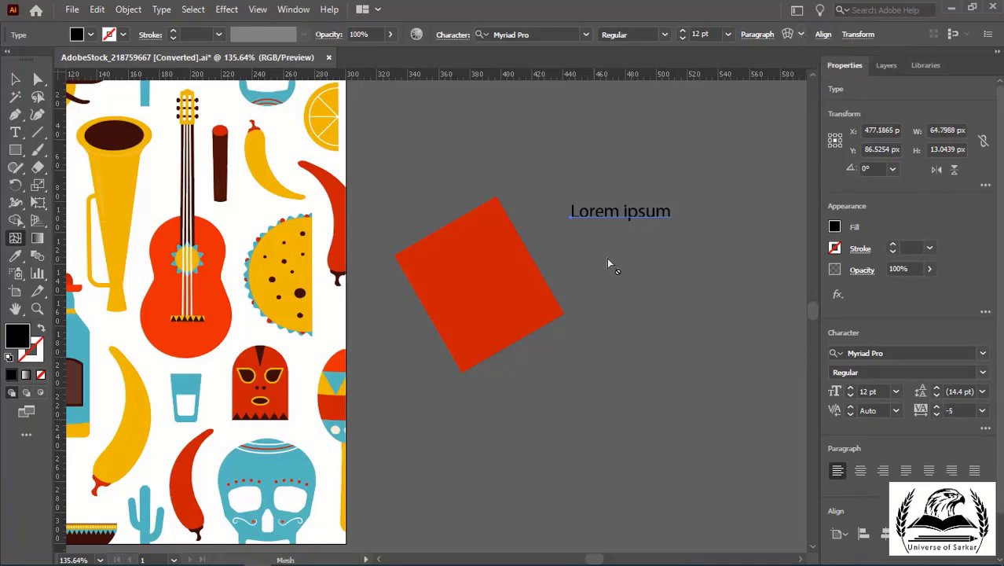